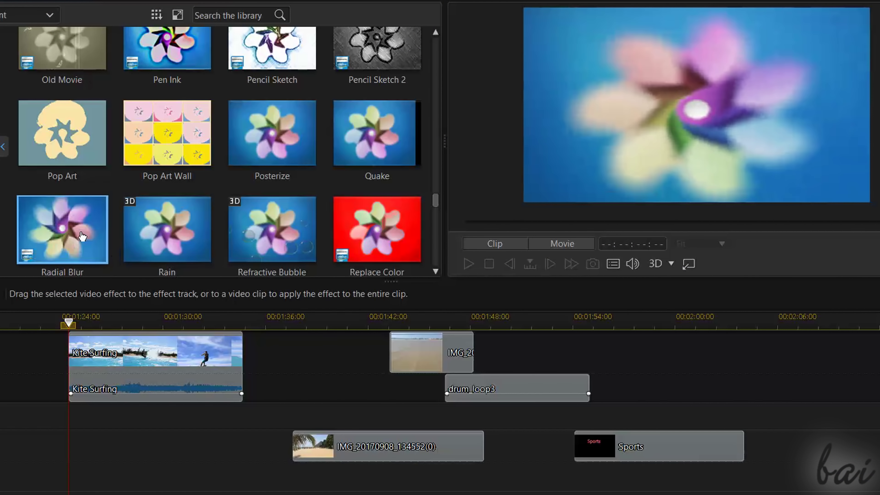
Apply the Radial Blur effect to the Kite Surfing clip and play the movie to check it
{"action": "mouse_move", "coordinate": [62, 229]}
{"action": "left_mouse_down"}
{"action": "mouse_move", "coordinate": [91, 235]}
{"action": "mouse_move", "coordinate": [168, 355]}
{"action": "left_mouse_up"}
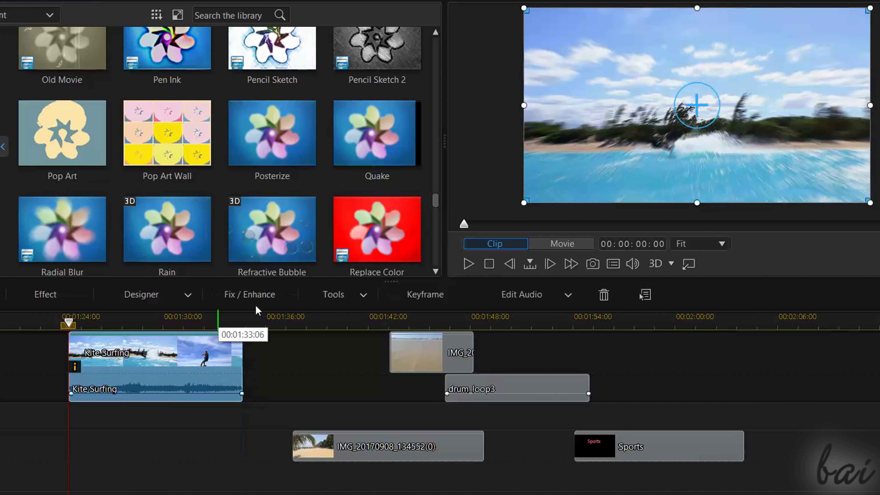
{"action": "left_click", "coordinate": [468, 265]}
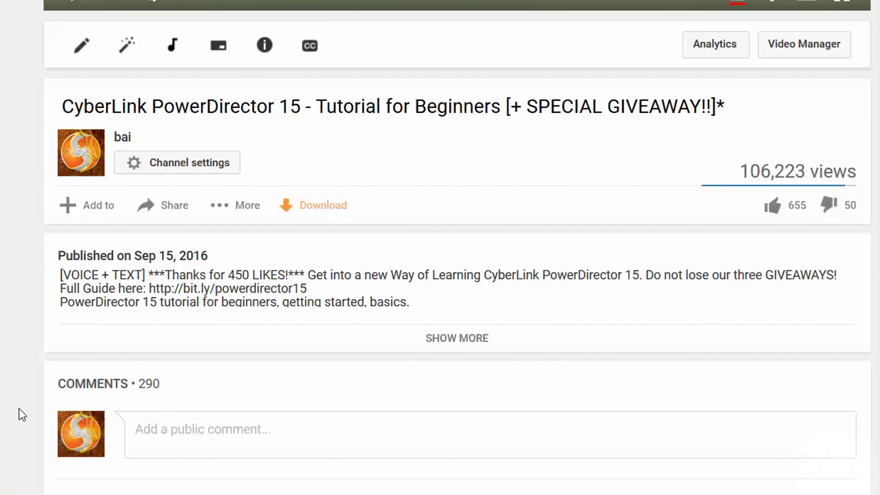
Scroll down to the YouTube comments and start a public comment beginning with 'I'
{"action": "scroll", "coordinate": [21, 409], "scroll_direction": "down", "scroll_amount": 1}
{"action": "scroll", "coordinate": [25, 408], "scroll_direction": "down", "scroll_amount": 4}
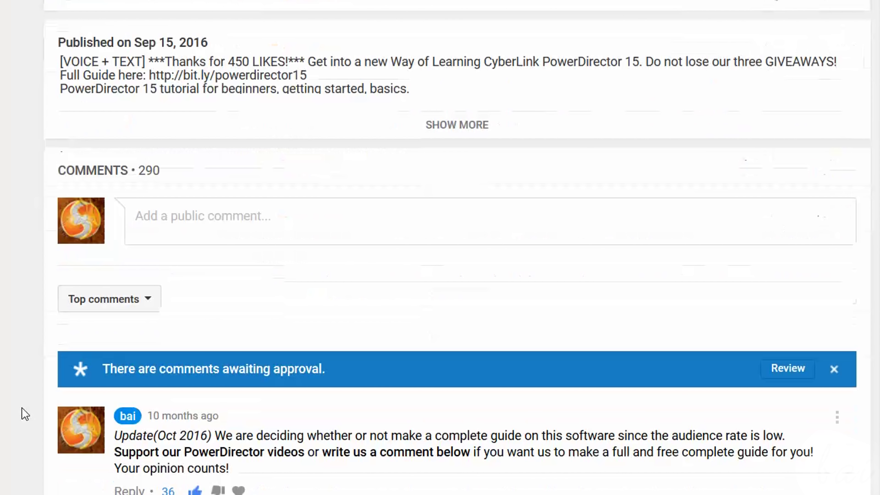
{"action": "scroll", "coordinate": [34, 408], "scroll_direction": "down", "scroll_amount": 3}
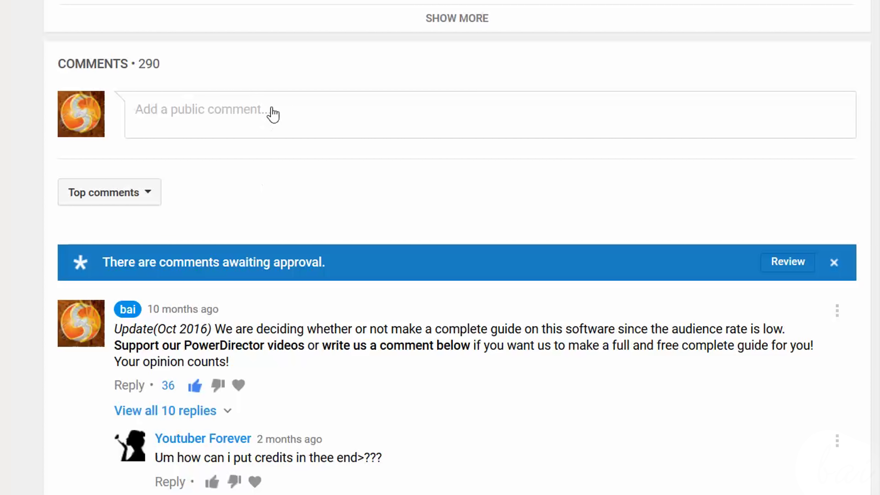
{"action": "left_click", "coordinate": [262, 114]}
{"action": "type", "text": "I"}
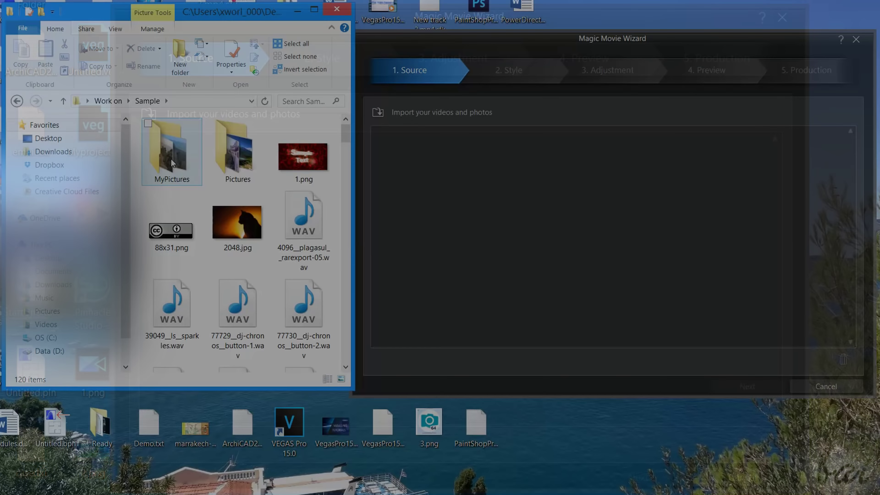
Import the thirteen MyPictures beach photos into the wizard and pick the Original magic style
{"action": "left_click_drag", "start_coordinate": [172, 153], "coordinate": [524, 219]}
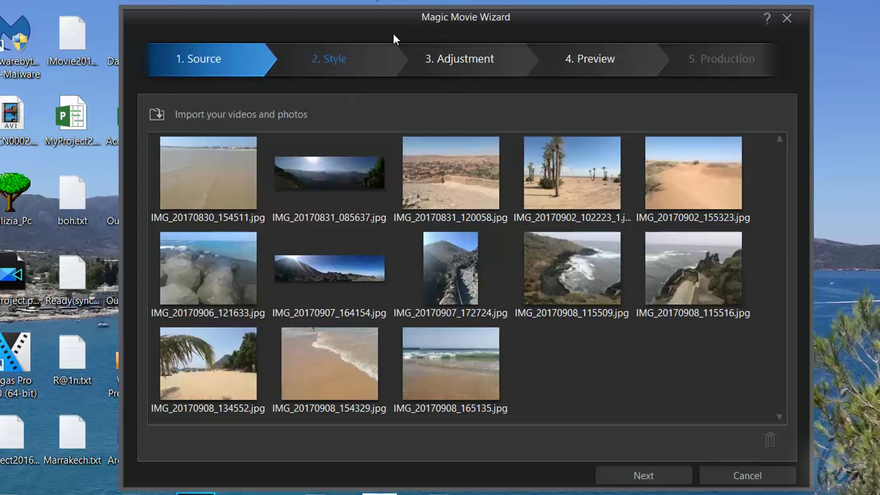
{"action": "key", "text": "Return"}
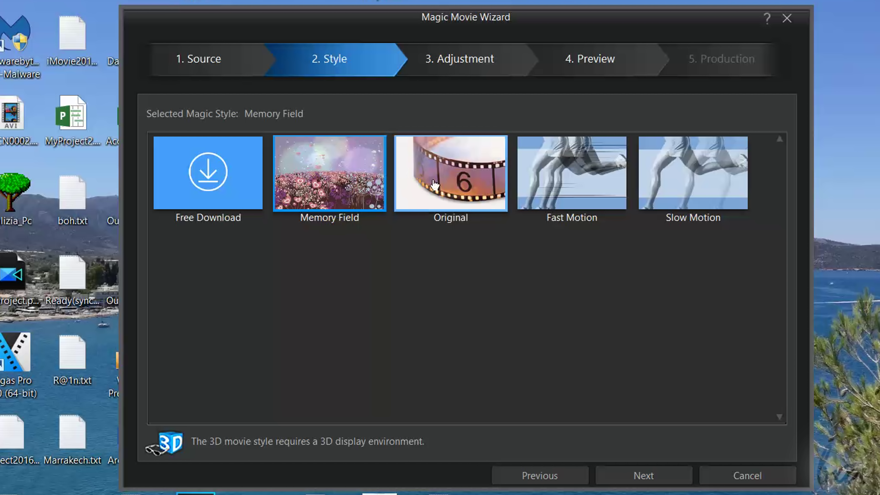
{"action": "left_click", "coordinate": [469, 188]}
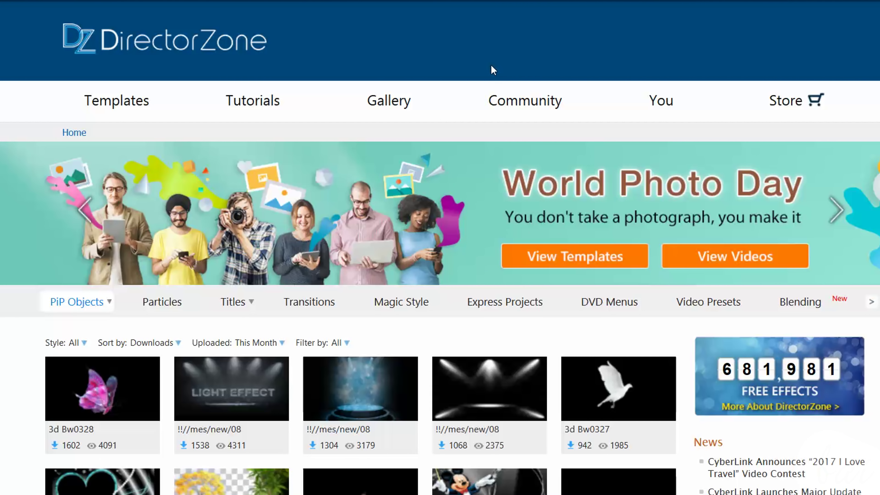
Browse DirectorZone's PiP object templates, then advance the Magic Movie Wizard to Adjustment
{"action": "mouse_move", "coordinate": [163, 102]}
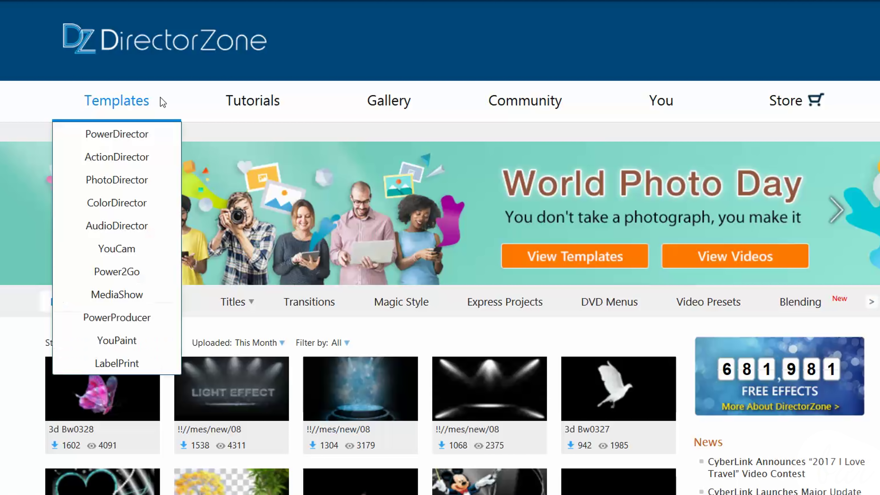
{"action": "scroll", "coordinate": [236, 282], "scroll_direction": "down", "scroll_amount": 4}
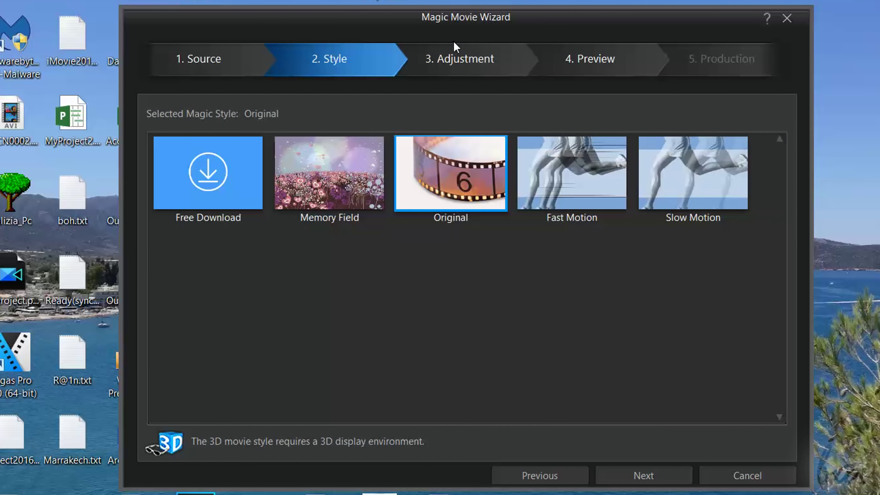
{"action": "left_click", "coordinate": [643, 475]}
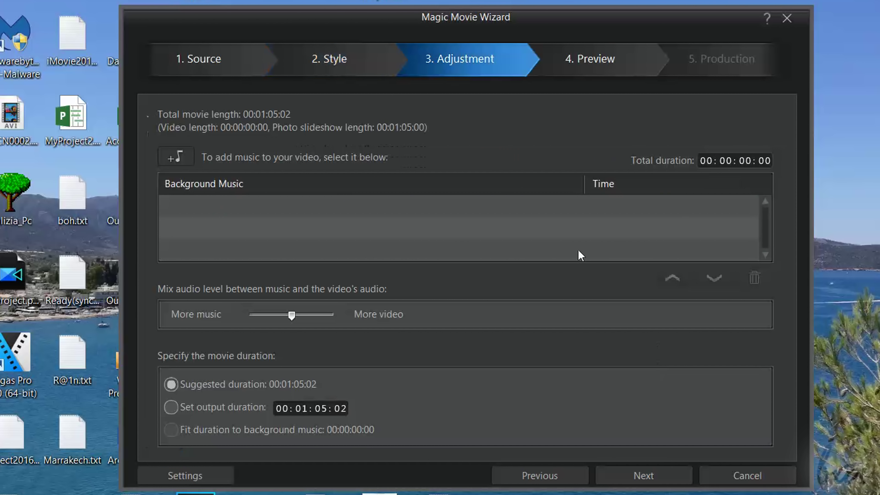
Advance the wizard through 4. Preview to the 5. Production step
{"action": "left_click", "coordinate": [643, 476]}
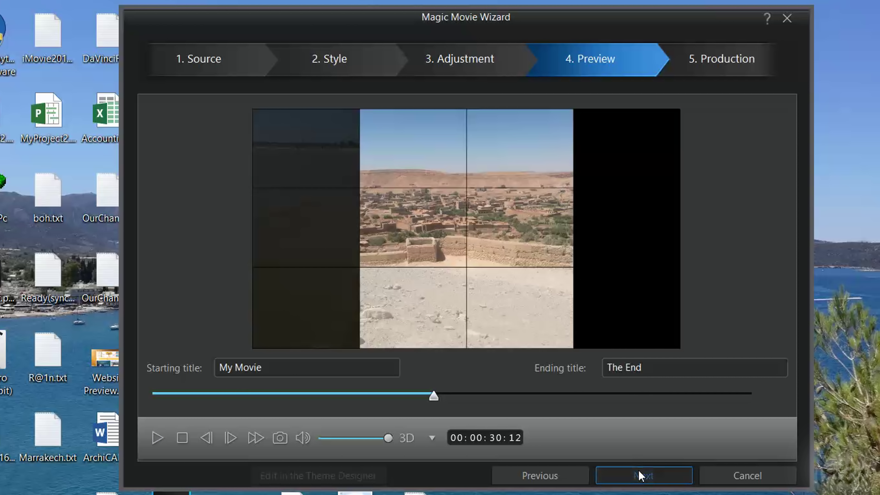
{"action": "left_click", "coordinate": [638, 476]}
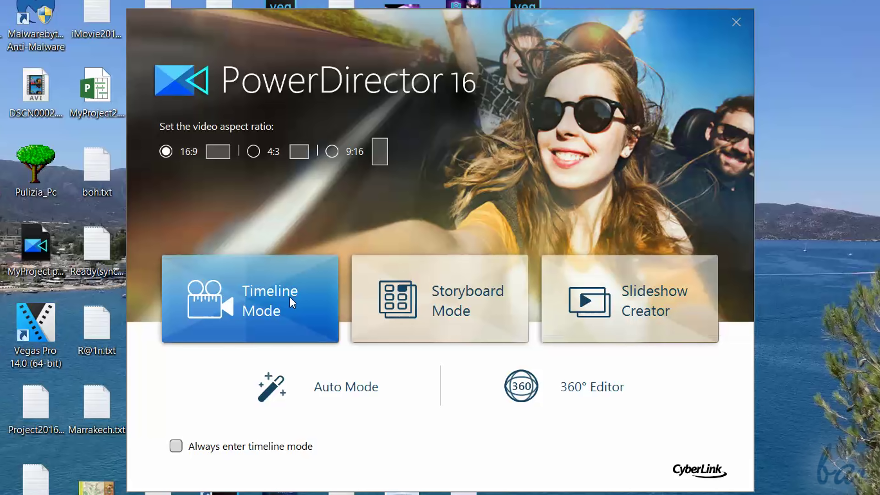
Enter Timeline Mode and place Kite Surfing.wmv and ballon.jpg on track 1
{"action": "left_click", "coordinate": [270, 320]}
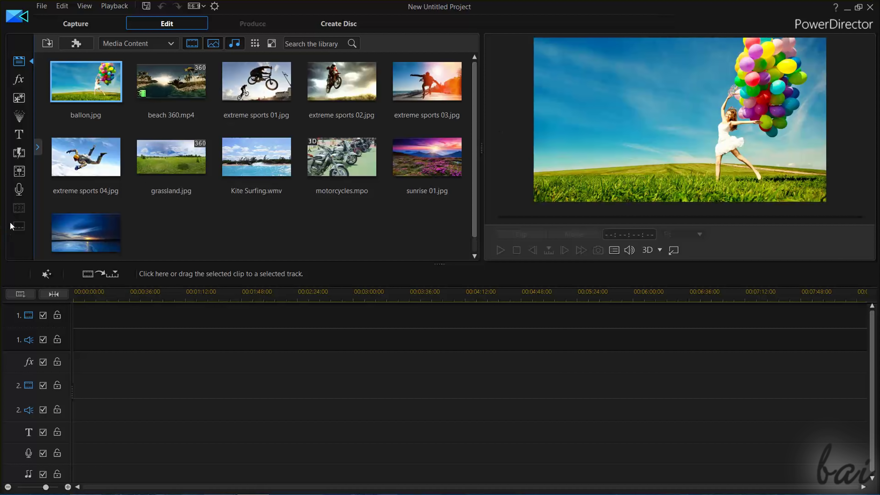
{"action": "left_click_drag", "start_coordinate": [256, 158], "coordinate": [110, 315]}
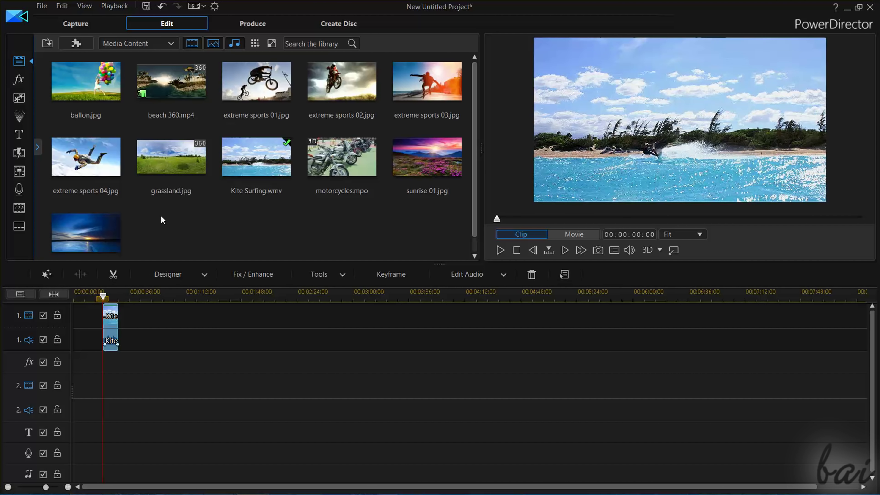
{"action": "left_click_drag", "start_coordinate": [94, 79], "coordinate": [304, 318]}
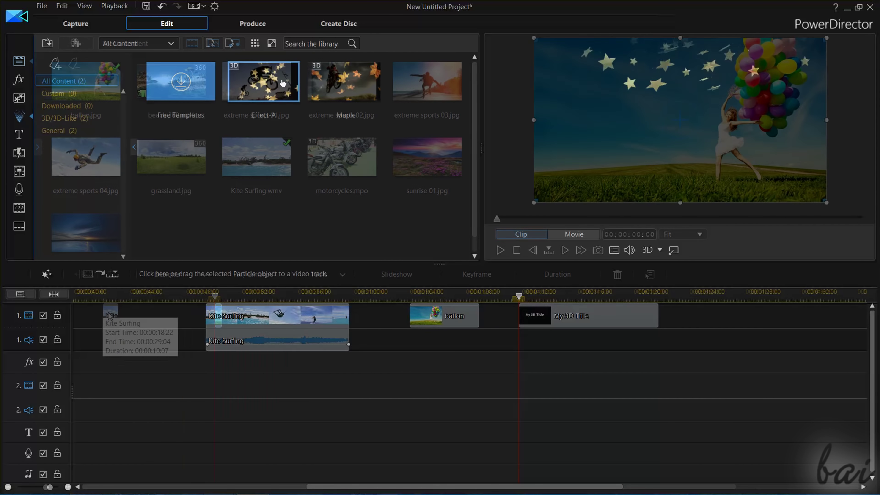
Add the Maple particle effect to track 2 and the Default 3D title to track 1
{"action": "left_click", "coordinate": [282, 82]}
{"action": "left_click_drag", "start_coordinate": [346, 81], "coordinate": [230, 385]}
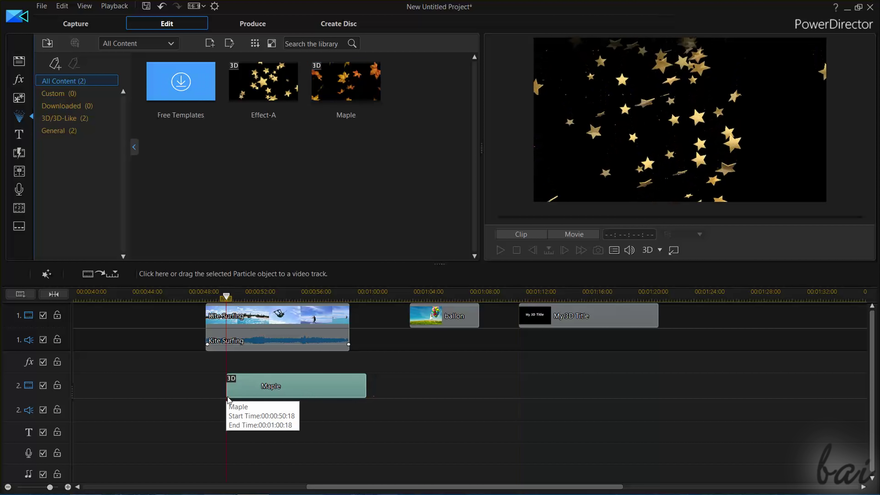
{"action": "left_click_drag", "start_coordinate": [271, 85], "coordinate": [561, 352]}
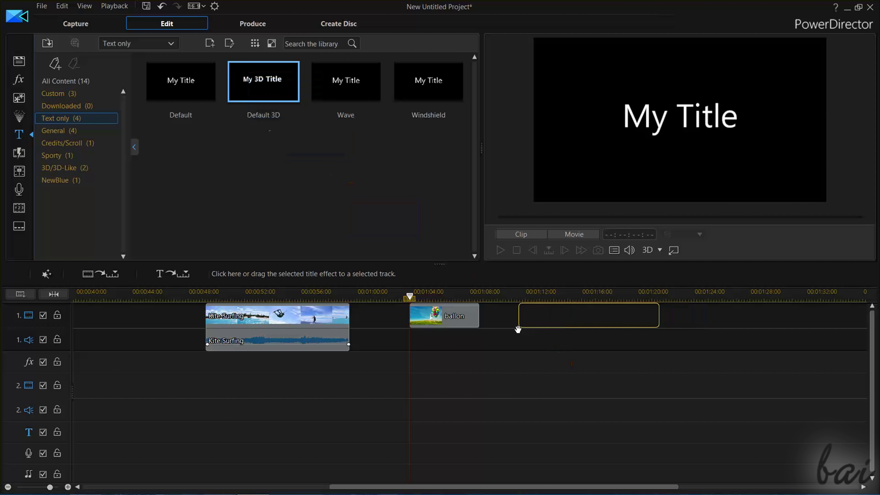
{"action": "left_click_drag", "start_coordinate": [518, 329], "coordinate": [518, 330]}
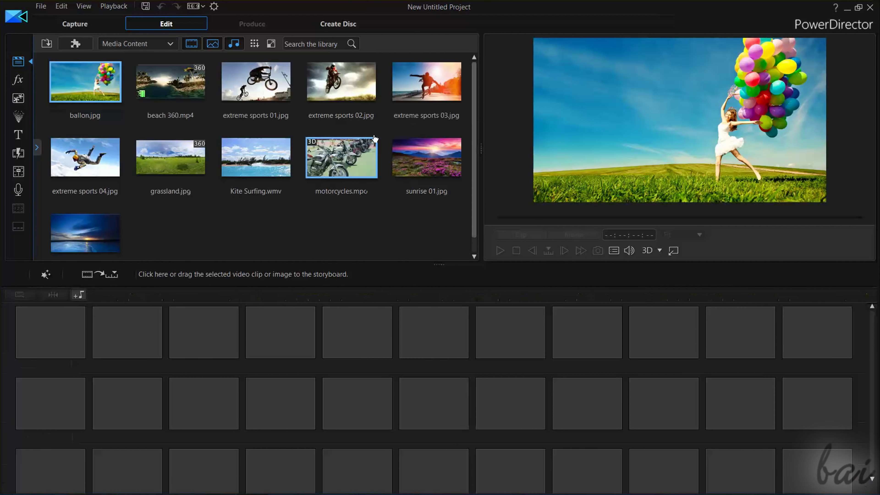
Fill storyboard slots with Kite Surfing, sunrise 01, extreme sports 02, 01 and 04
{"action": "left_click", "coordinate": [250, 97]}
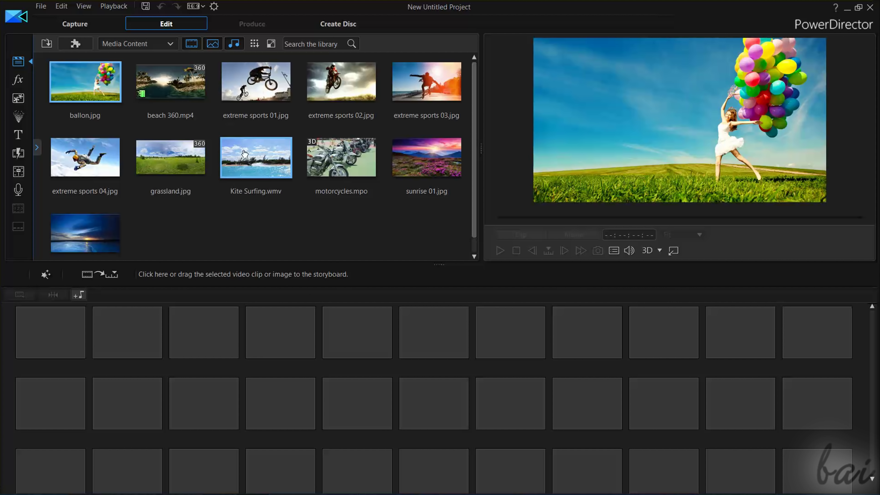
{"action": "left_click_drag", "start_coordinate": [245, 153], "coordinate": [61, 330]}
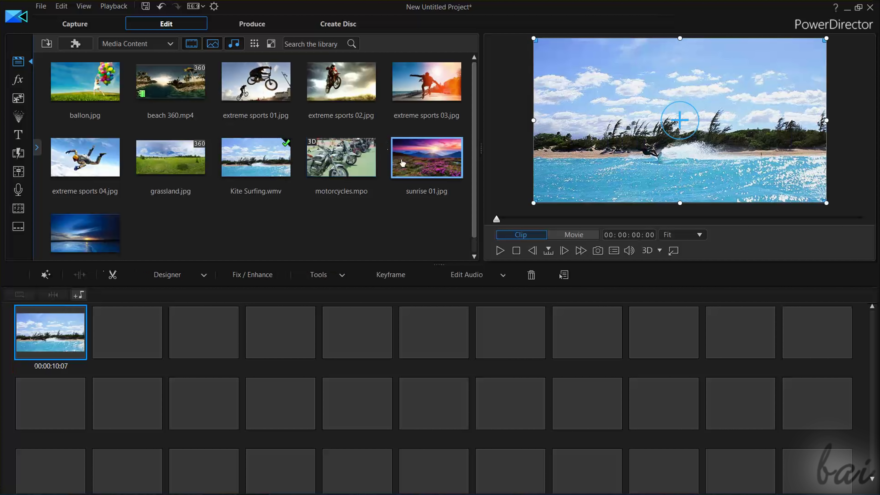
{"action": "left_click_drag", "start_coordinate": [402, 163], "coordinate": [225, 342]}
{"action": "left_click_drag", "start_coordinate": [256, 83], "coordinate": [294, 346]}
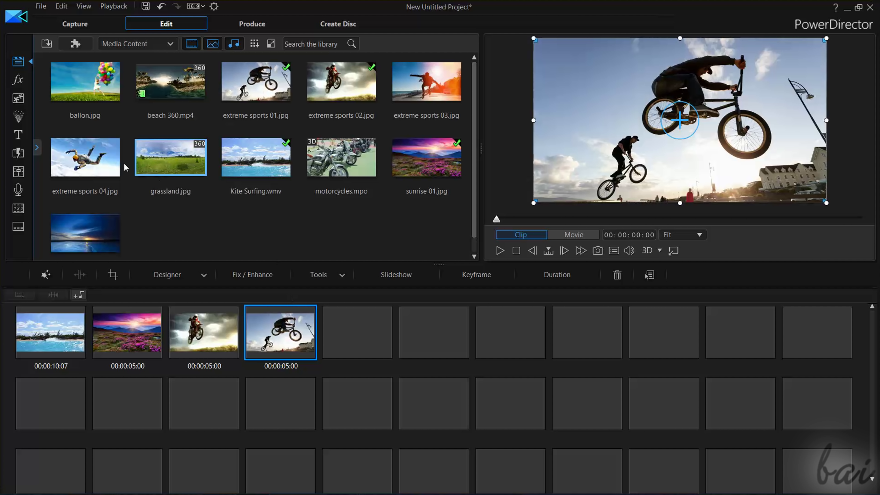
{"action": "left_click_drag", "start_coordinate": [85, 157], "coordinate": [357, 347]}
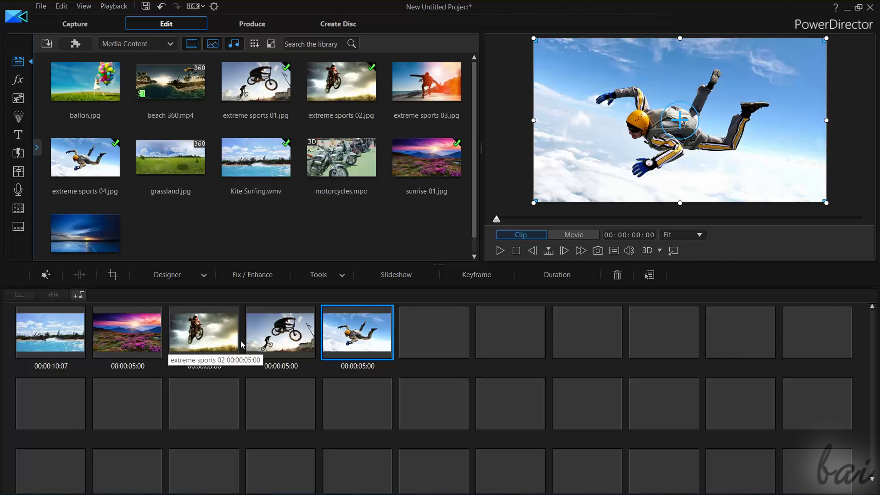
Visit the Particle and Title rooms, try adding the Default title, and toggle timeline/storyboard view
{"action": "left_click", "coordinate": [19, 117]}
{"action": "left_click", "coordinate": [18, 134]}
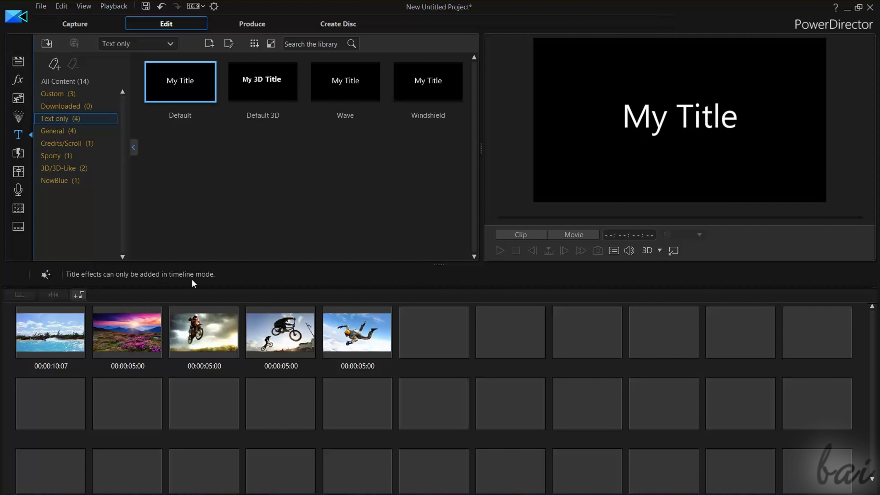
{"action": "left_click_drag", "start_coordinate": [215, 89], "coordinate": [235, 323]}
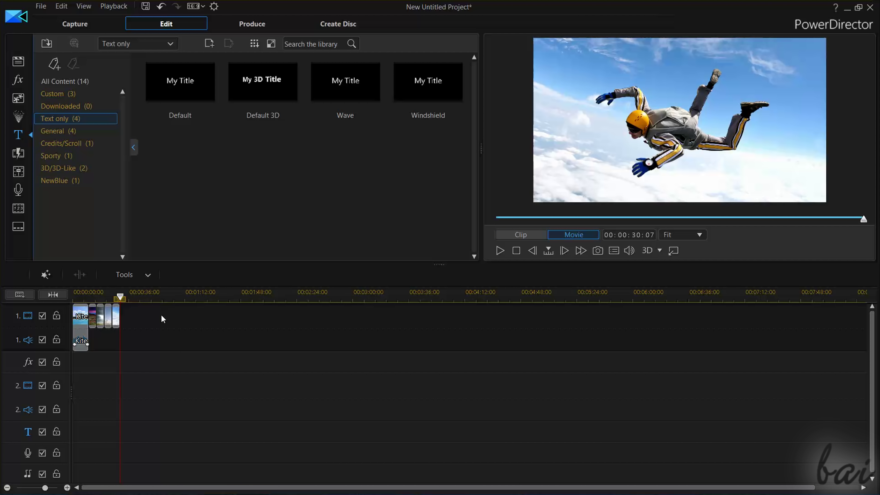
{"action": "key", "text": "Tab"}
{"action": "key", "text": "Tab"}
{"action": "key", "text": "Tab"}
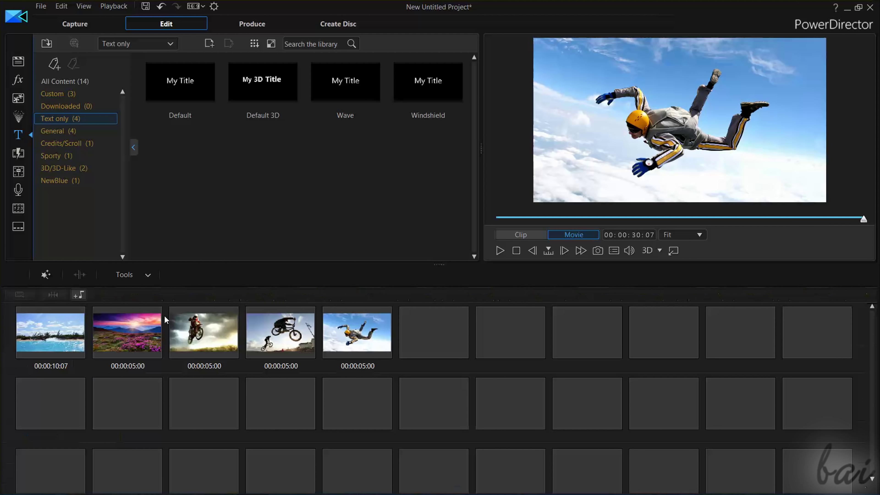
{"action": "key", "text": "Tab"}
{"action": "key", "text": "Tab"}
{"action": "key", "text": "Tab"}
{"action": "key", "text": "Tab"}
{"action": "key", "text": "Tab"}
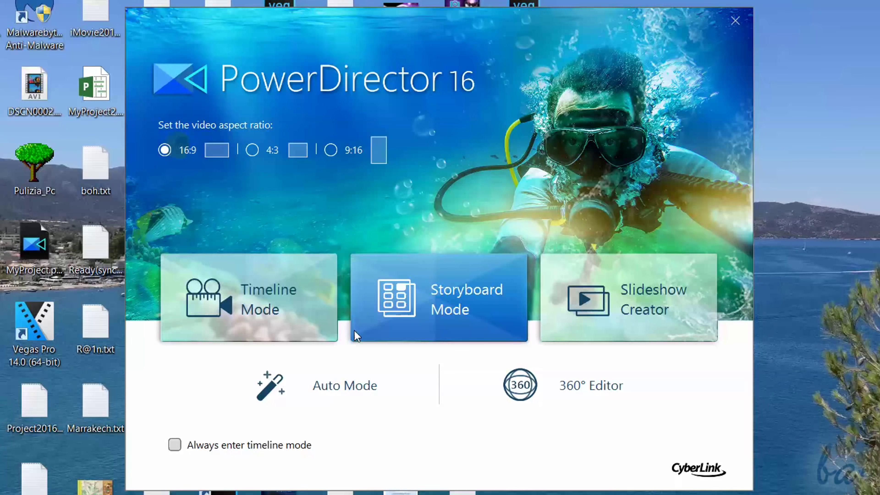
Start a new 360° video project and place grassland.jpg on track 1 near 00:00:40
{"action": "left_click", "coordinate": [575, 387]}
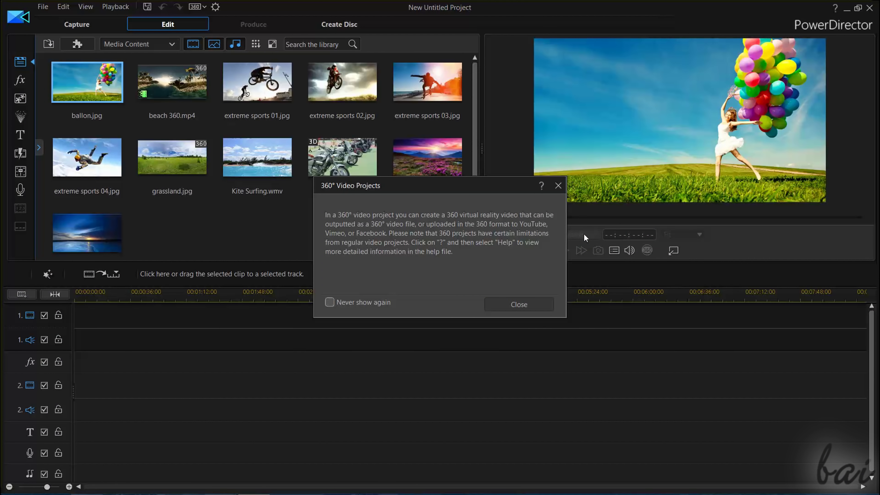
{"action": "left_click", "coordinate": [521, 306]}
{"action": "left_click_drag", "start_coordinate": [172, 158], "coordinate": [201, 329]}
Preview the whole movie in interactive 360 view and turn it toward the palms
{"action": "scroll", "coordinate": [189, 329], "scroll_direction": "up", "scroll_amount": 3}
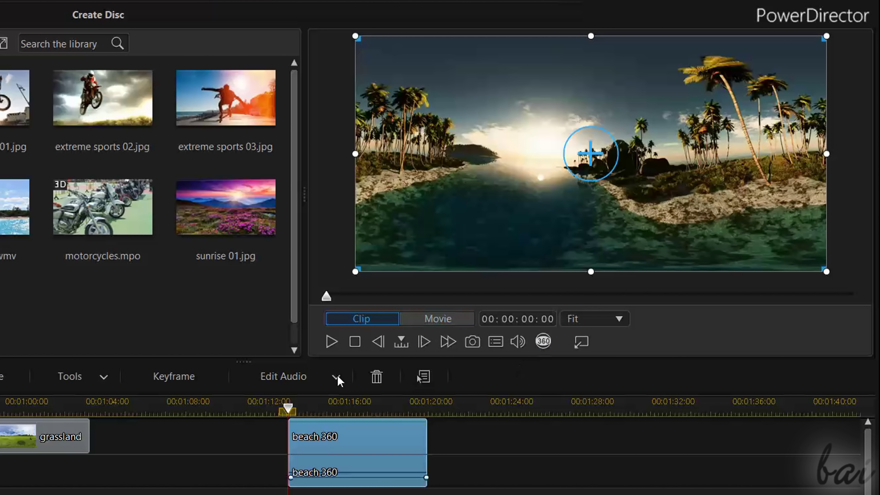
{"action": "left_click", "coordinate": [437, 318]}
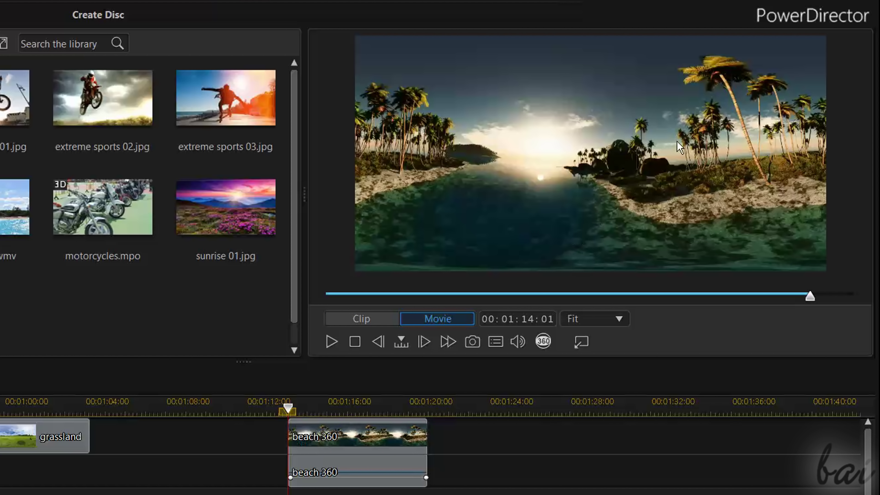
{"action": "left_click", "coordinate": [542, 341]}
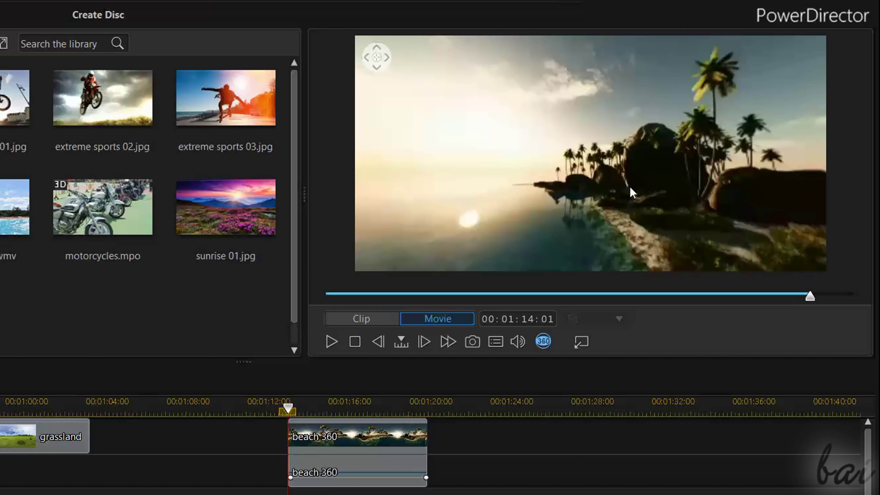
{"action": "left_click_drag", "start_coordinate": [631, 192], "coordinate": [461, 174]}
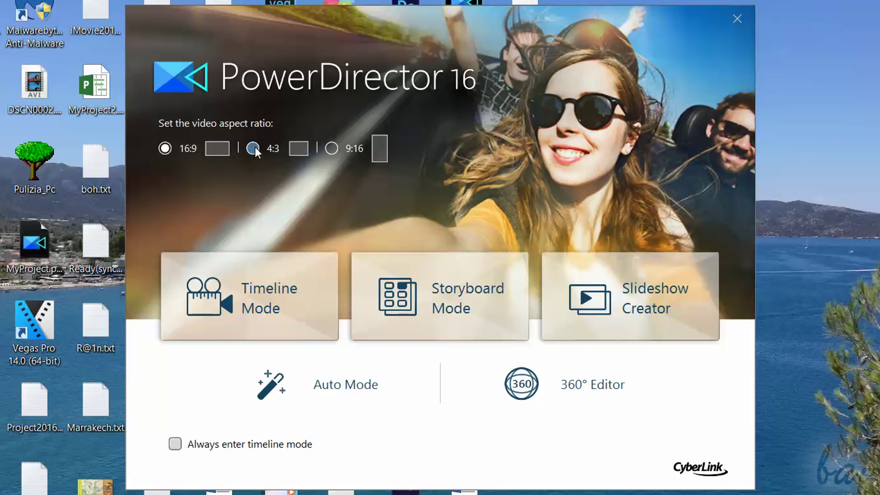
{"action": "left_click", "coordinate": [333, 150]}
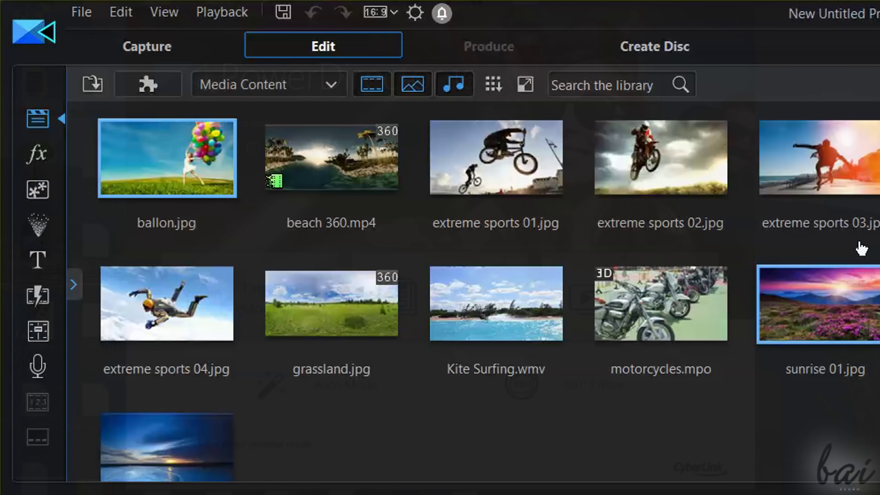
{"action": "left_click", "coordinate": [393, 14]}
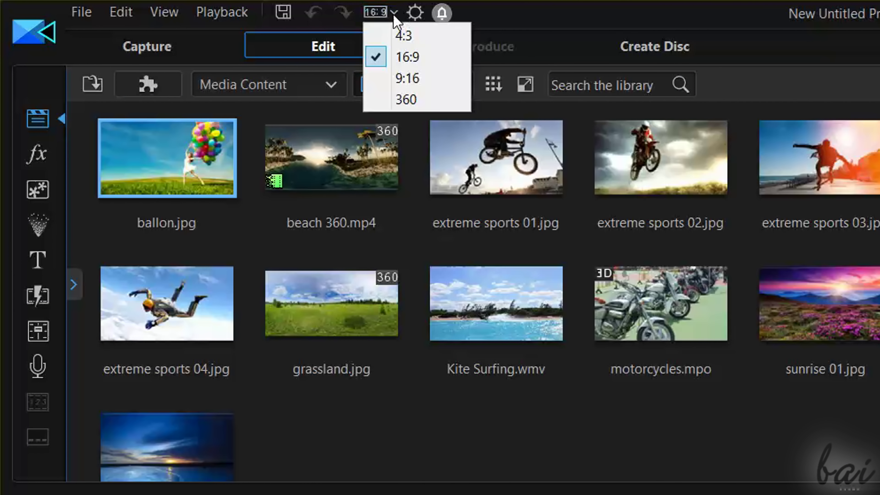
{"action": "left_click", "coordinate": [416, 36]}
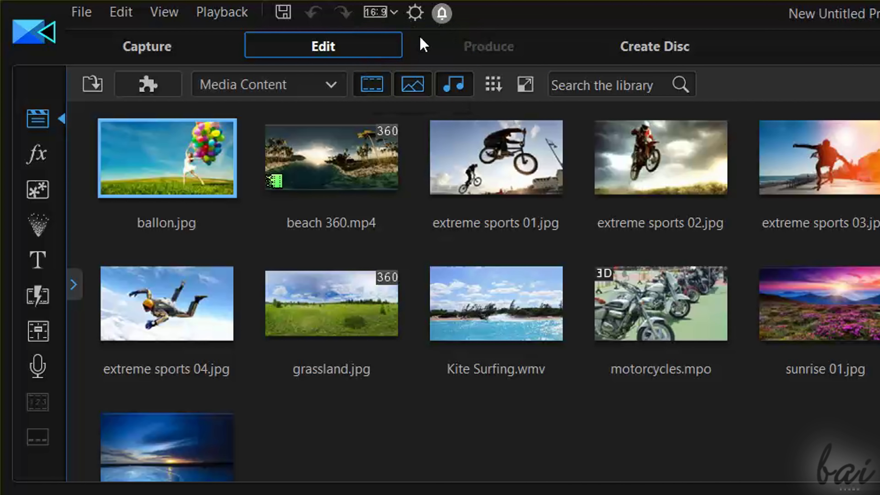
{"action": "left_click", "coordinate": [394, 15]}
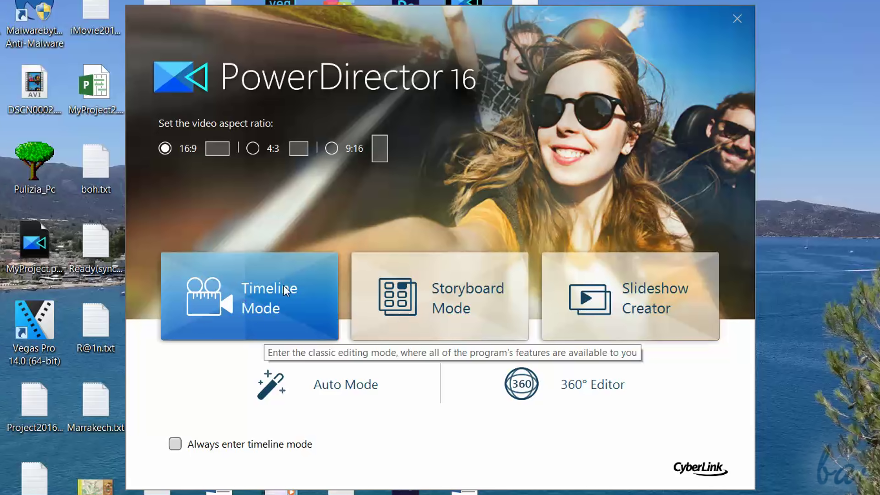
In Timeline Mode, check then close Screen Recorder, put Kite Surfing.wmv on track 1, and open Produce
{"action": "left_click", "coordinate": [271, 312]}
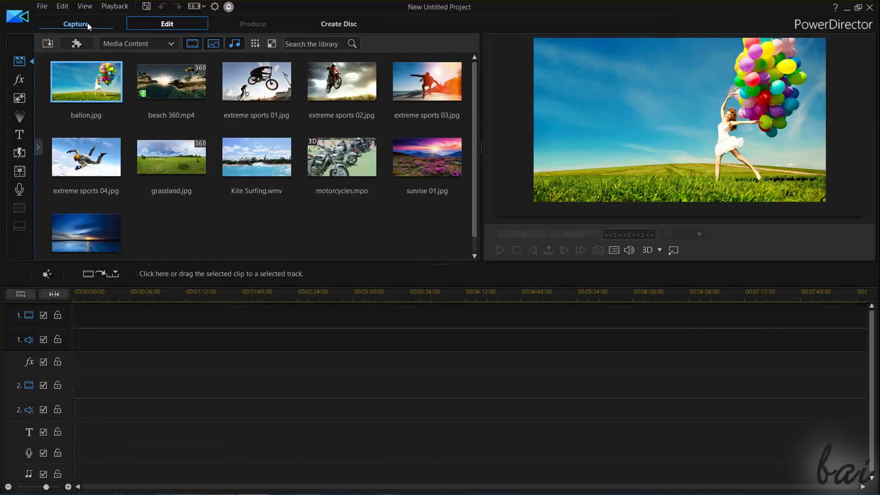
{"action": "left_click", "coordinate": [87, 22]}
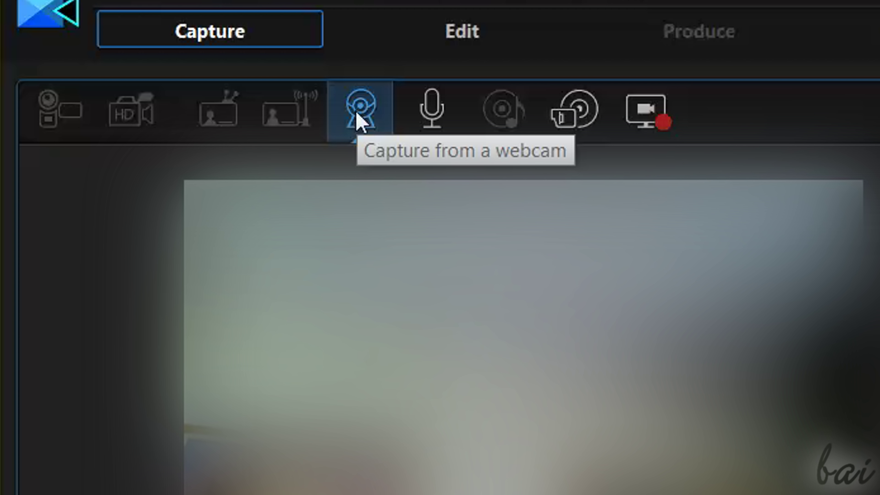
{"action": "left_click", "coordinate": [639, 119]}
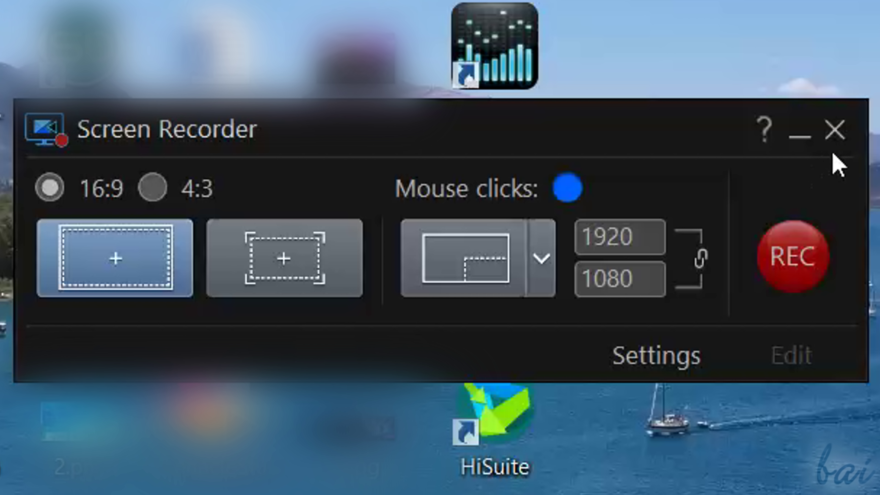
{"action": "left_click", "coordinate": [834, 130]}
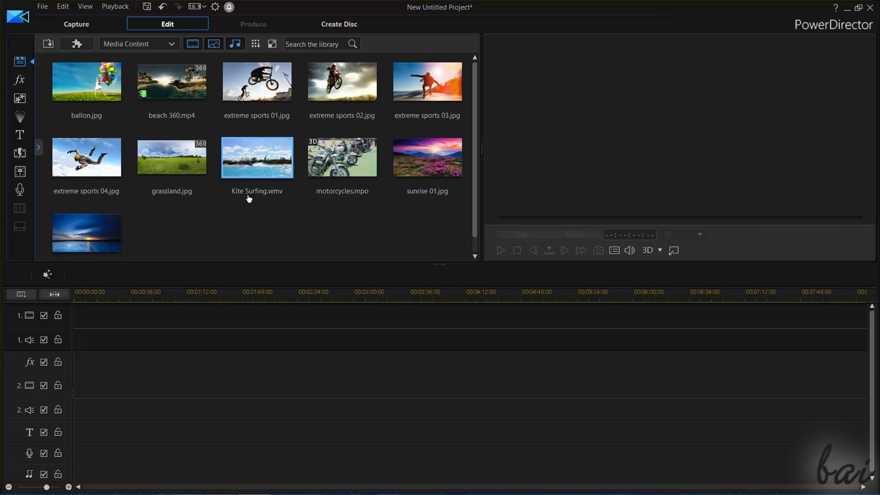
{"action": "left_click_drag", "start_coordinate": [258, 158], "coordinate": [248, 320]}
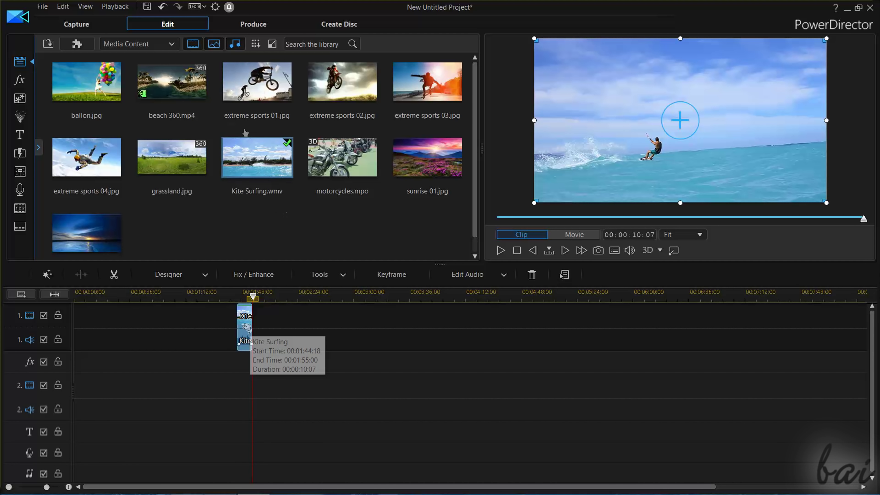
{"action": "left_click", "coordinate": [247, 24]}
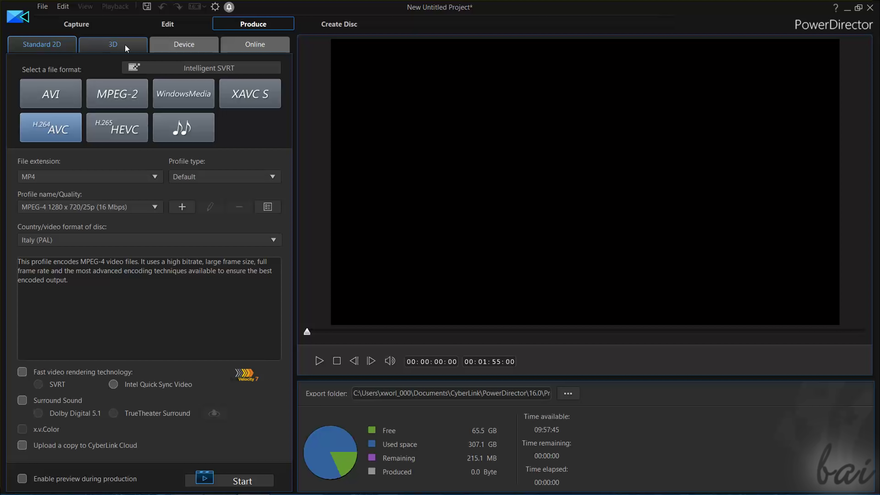
Look through the 3D, Device, Online and Standard 2D output formats, then open Create Disc
{"action": "left_click", "coordinate": [142, 45]}
{"action": "left_click", "coordinate": [210, 49]}
{"action": "left_click", "coordinate": [253, 44]}
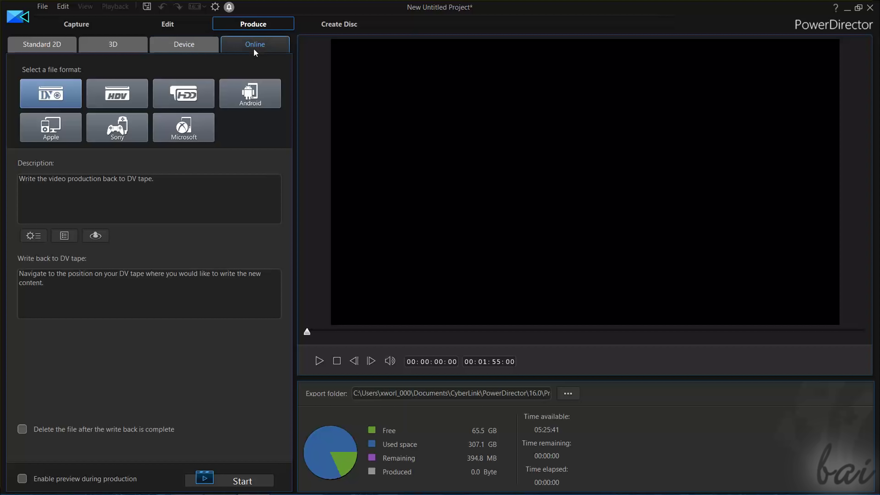
{"action": "left_click", "coordinate": [33, 44]}
{"action": "left_click", "coordinate": [345, 23]}
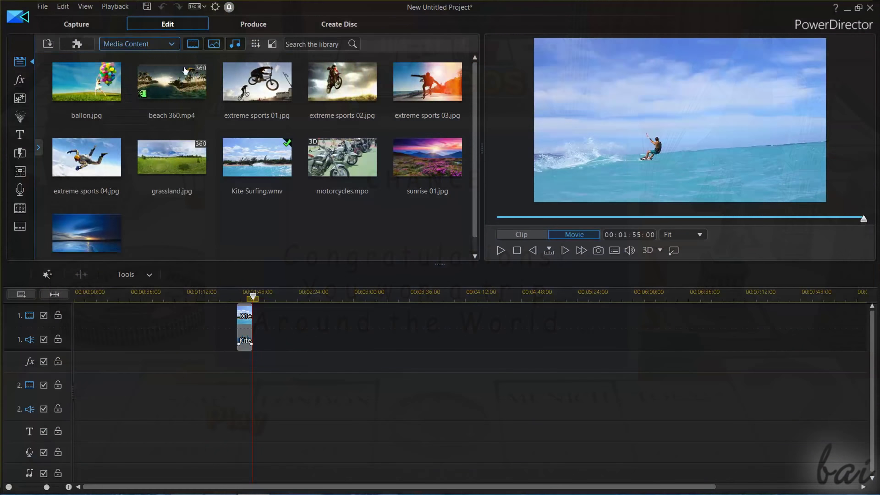
Close the disc menu preview and return to the Edit workspace's media library with Kite Surfing
{"action": "left_click", "coordinate": [202, 80]}
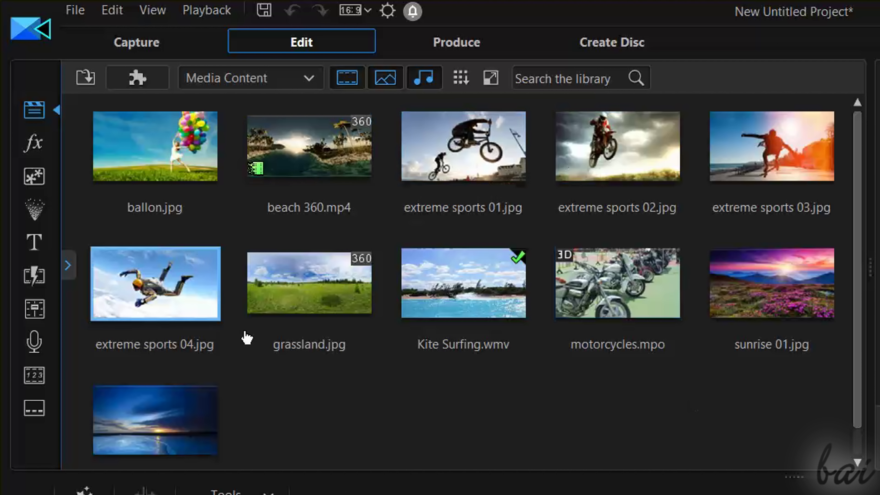
{"action": "left_click", "coordinate": [34, 145]}
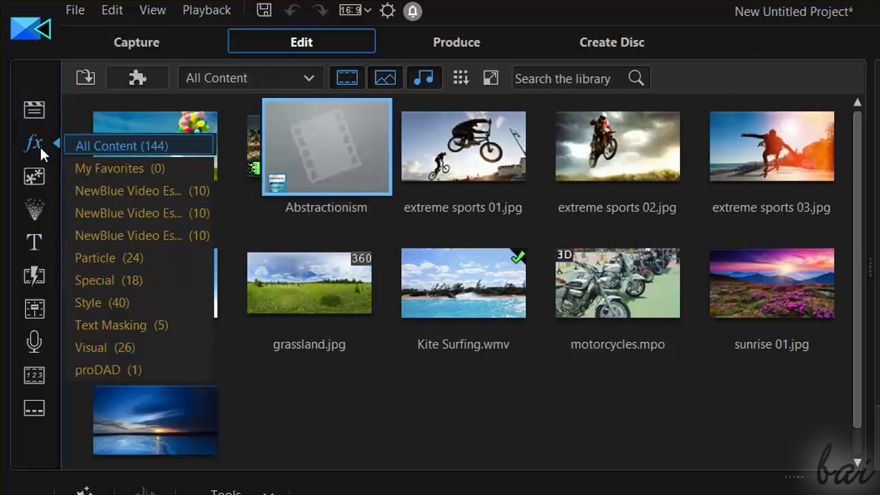
{"action": "left_click", "coordinate": [34, 176]}
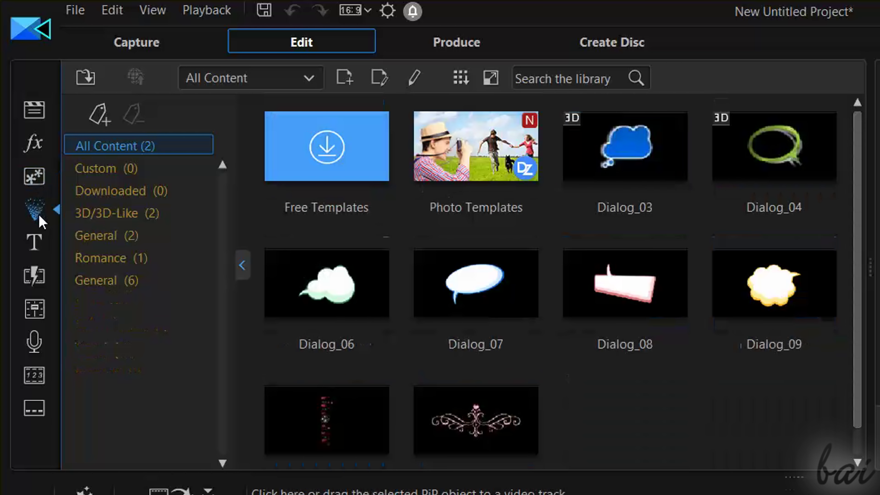
{"action": "left_click", "coordinate": [37, 213]}
{"action": "left_click", "coordinate": [36, 245]}
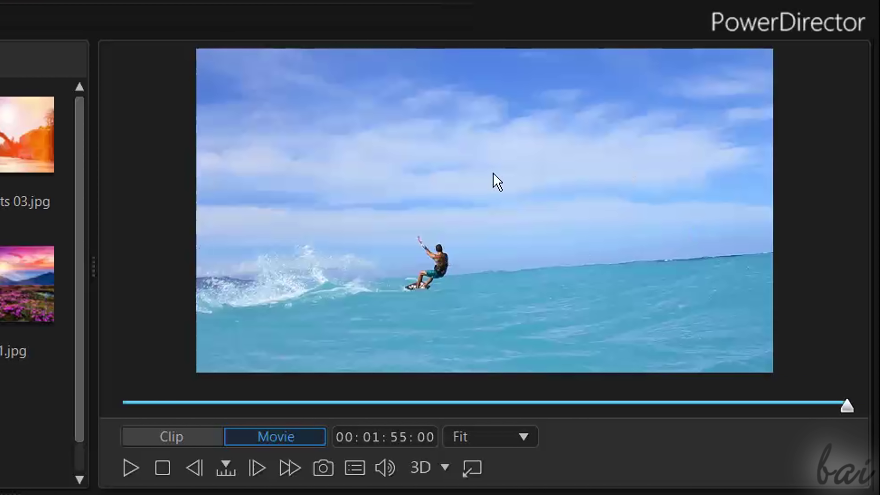
{"action": "left_click", "coordinate": [131, 468]}
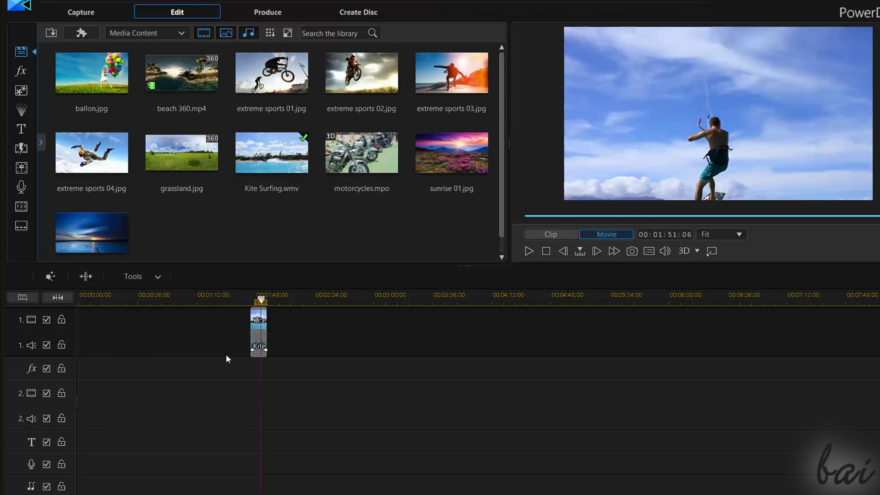
Add grassland.jpg, motorcycles.mpo and two MyPictures photos to the timeline, with Kite Surfing on track 1
{"action": "left_click_drag", "start_coordinate": [182, 152], "coordinate": [330, 321]}
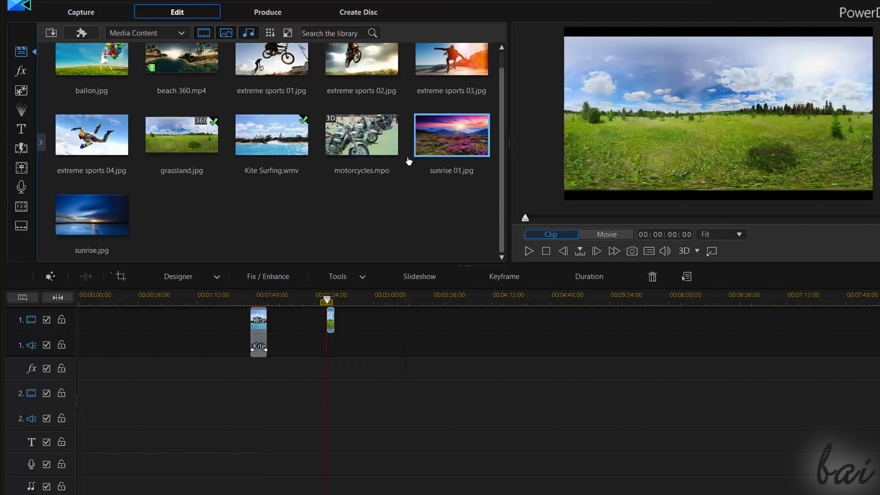
{"action": "left_click_drag", "start_coordinate": [371, 138], "coordinate": [387, 320]}
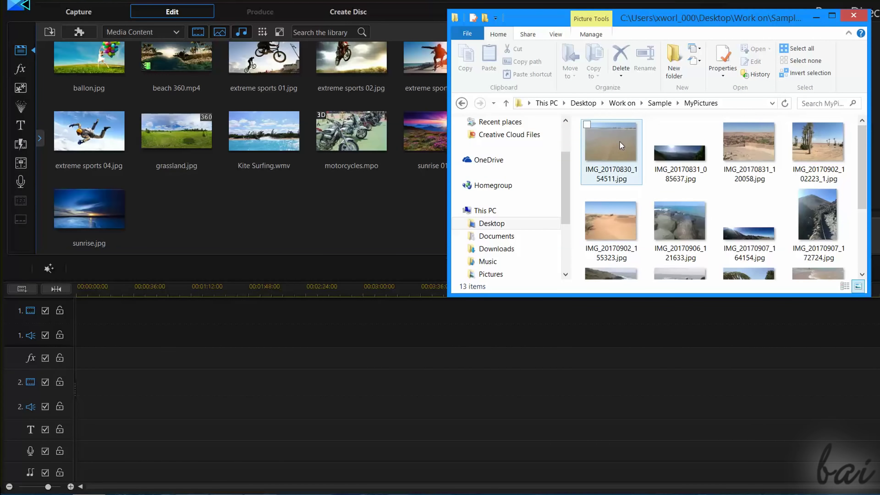
{"action": "left_click_drag", "start_coordinate": [603, 150], "coordinate": [284, 322]}
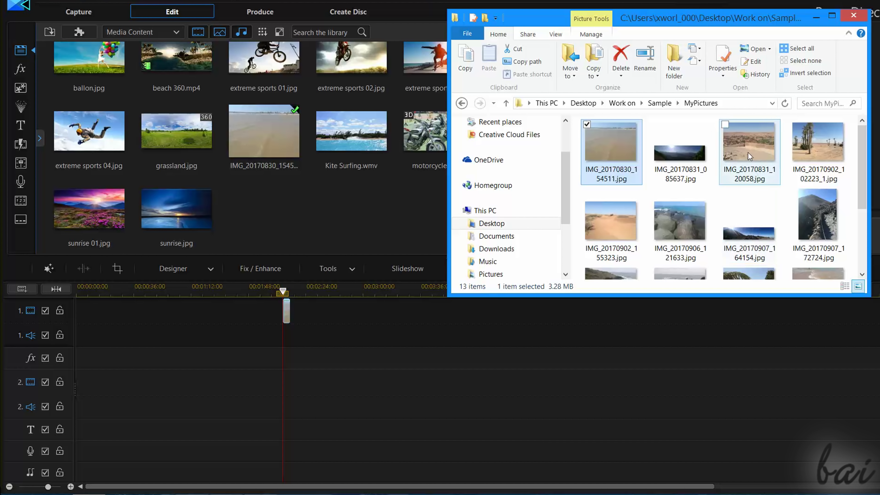
{"action": "left_click_drag", "start_coordinate": [749, 155], "coordinate": [306, 367]}
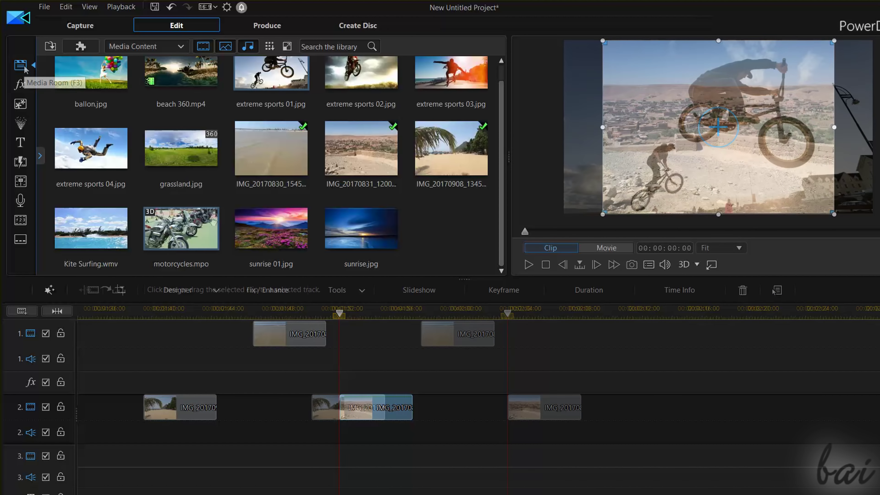
{"action": "left_click_drag", "start_coordinate": [91, 228], "coordinate": [178, 341]}
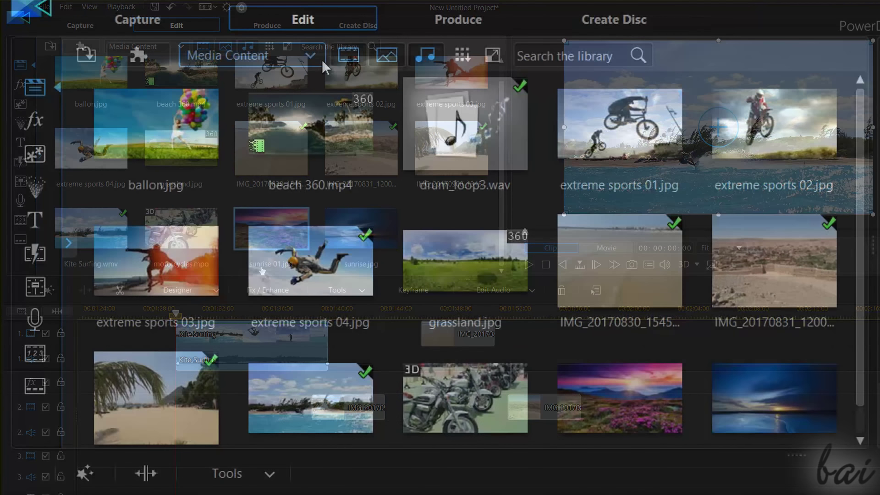
{"action": "left_click", "coordinate": [181, 47]}
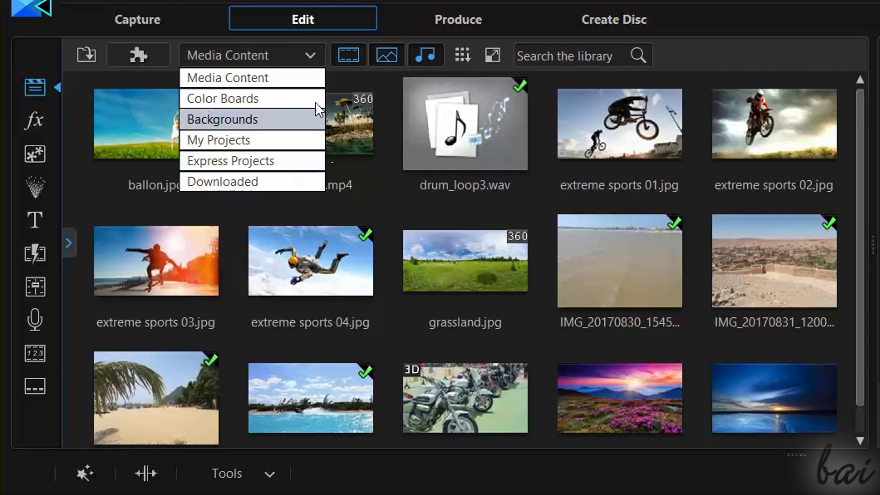
Browse the Color Boards and Backgrounds libraries, then read the timeline clips' timing tooltips
{"action": "left_click", "coordinate": [312, 103]}
{"action": "left_click", "coordinate": [318, 55]}
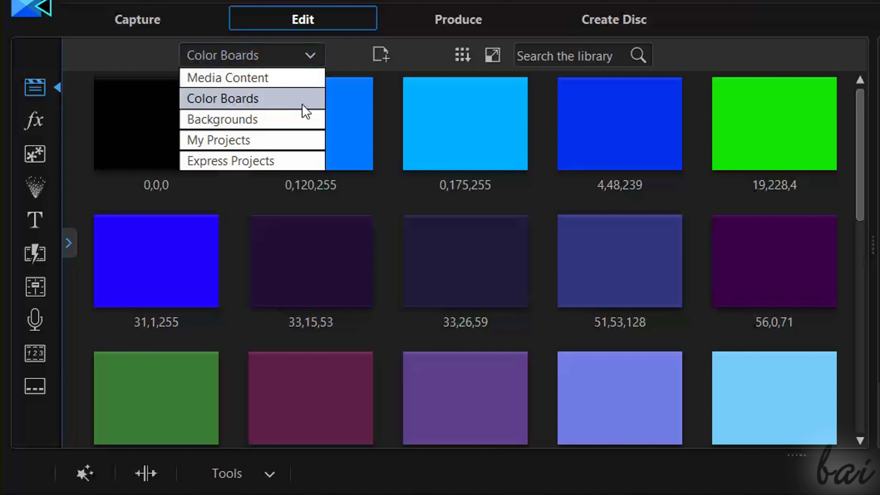
{"action": "left_click", "coordinate": [297, 121]}
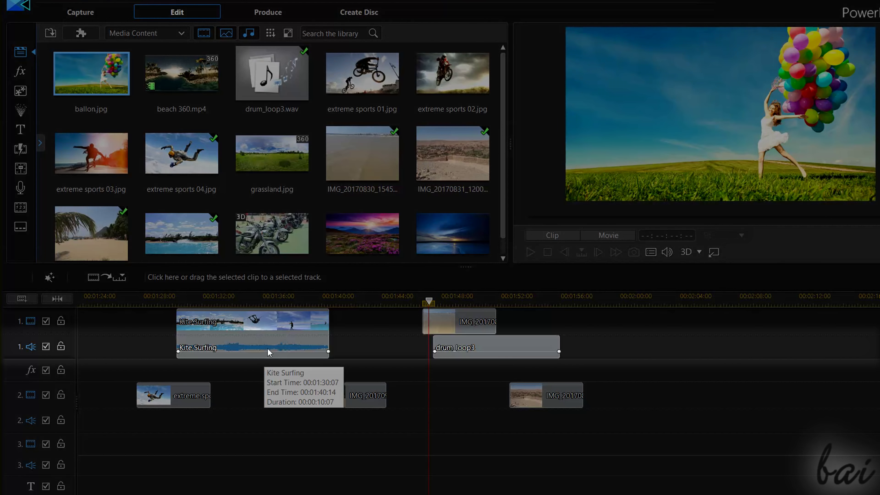
{"action": "mouse_move", "coordinate": [511, 351]}
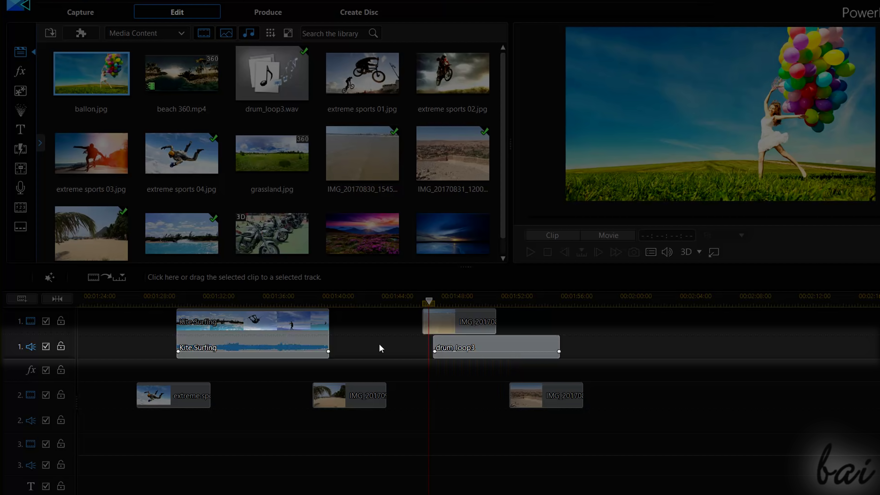
{"action": "mouse_move", "coordinate": [285, 350]}
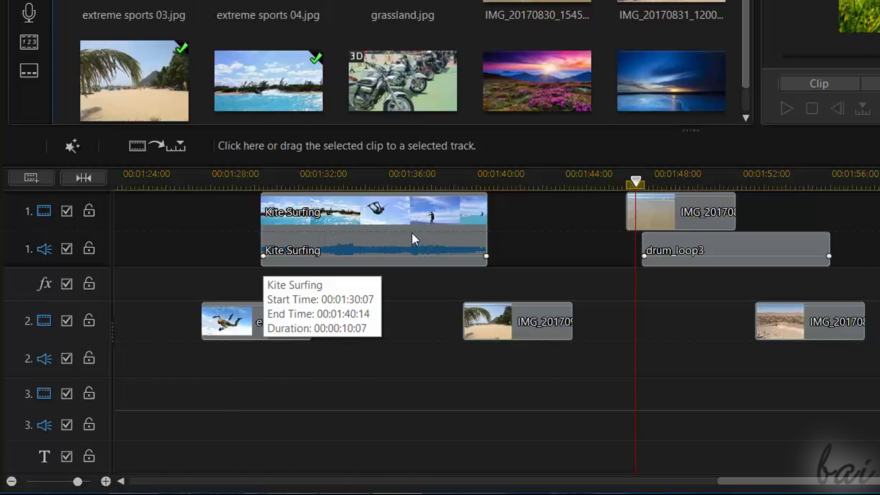
Select each timeline clip in turn: Kite Surfing, extreme sports, palm-beach, beach, drum_loop3 and desert
{"action": "left_click", "coordinate": [415, 239]}
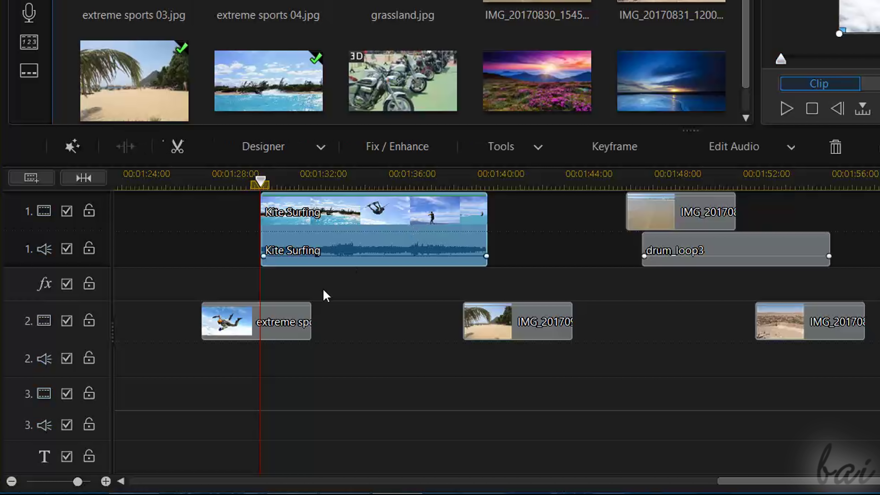
{"action": "left_click", "coordinate": [284, 333]}
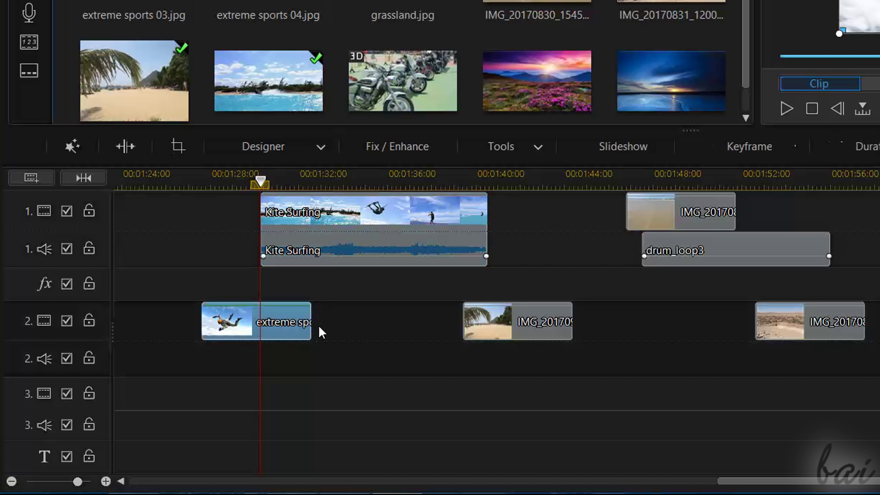
{"action": "left_click", "coordinate": [481, 324]}
{"action": "left_click", "coordinate": [681, 206]}
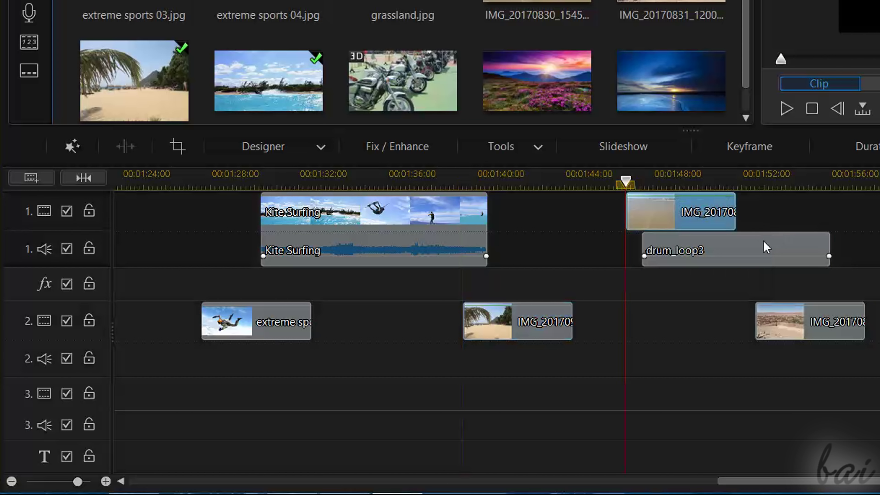
{"action": "left_click", "coordinate": [764, 248]}
{"action": "left_click", "coordinate": [804, 307]}
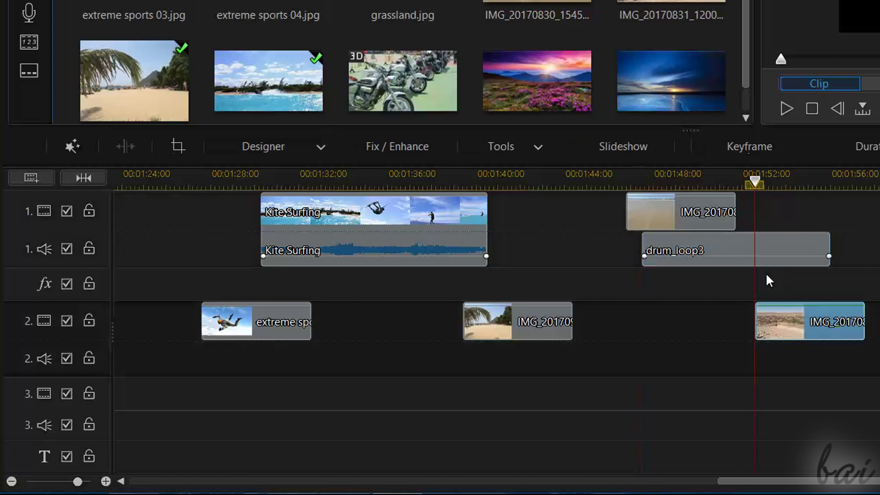
{"action": "left_click", "coordinate": [674, 212]}
{"action": "left_click", "coordinate": [478, 224]}
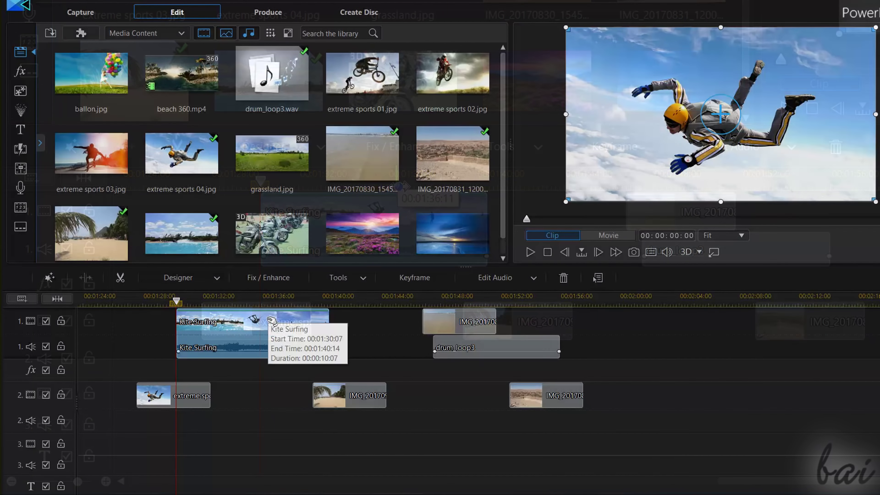
Zoom the timeline out and back in, then drag video track 1's border to make it taller
{"action": "scroll", "coordinate": [289, 370], "scroll_direction": "down", "scroll_amount": 5}
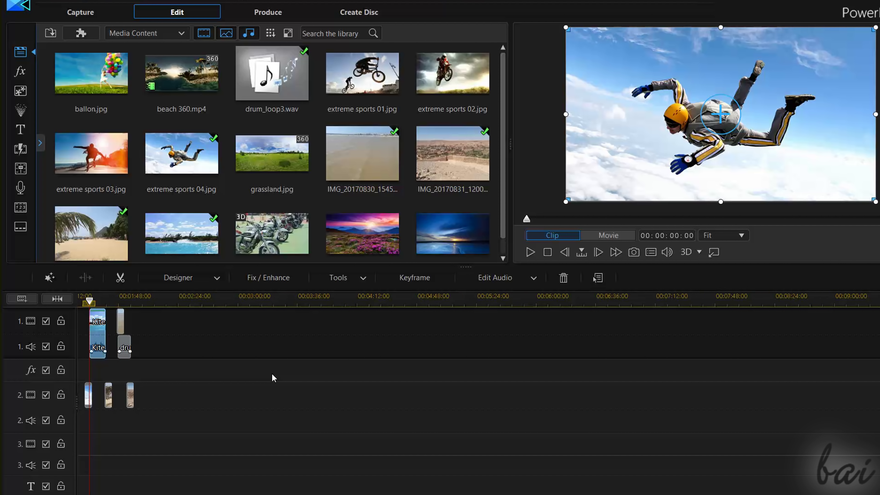
{"action": "scroll", "coordinate": [273, 375], "scroll_direction": "up", "scroll_amount": 8}
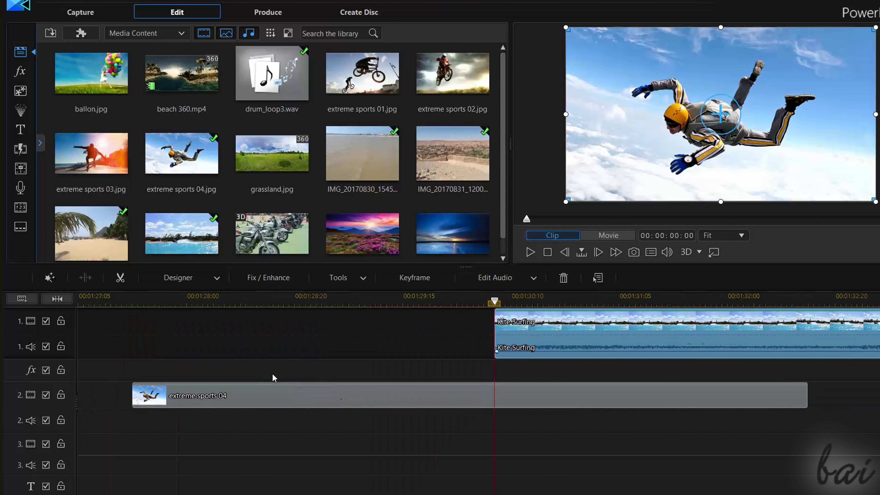
{"action": "scroll", "coordinate": [273, 373], "scroll_direction": "down", "scroll_amount": 3}
{"action": "scroll", "coordinate": [272, 374], "scroll_direction": "up", "scroll_amount": 2}
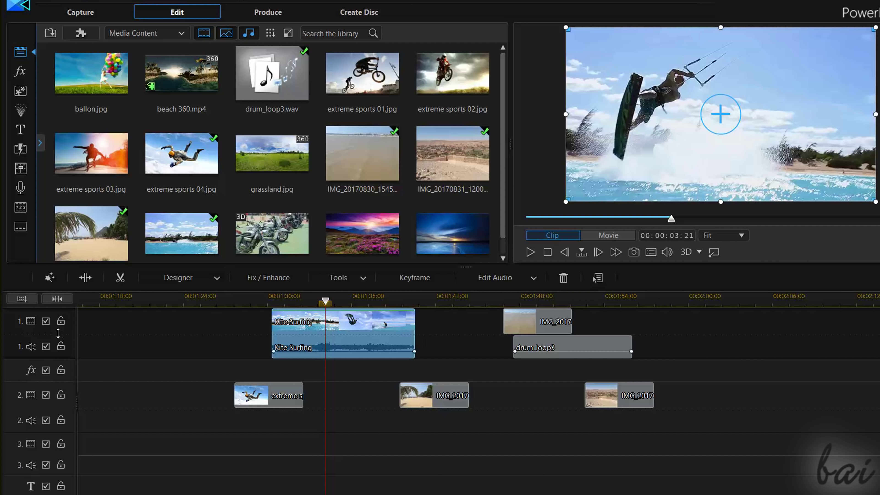
{"action": "left_click_drag", "start_coordinate": [58, 332], "coordinate": [73, 395]}
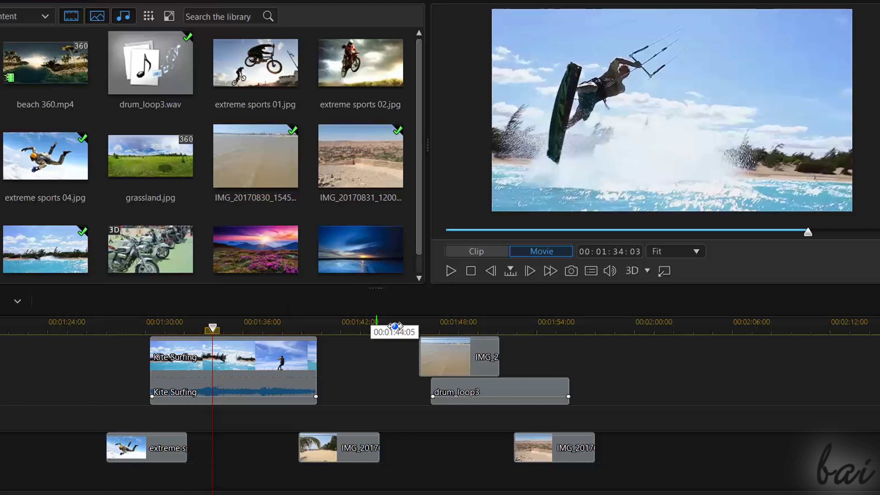
Preview frames between 01:34:12 and 01:54:04, scrubbing through the Kite Surfing clip
{"action": "left_click", "coordinate": [434, 324]}
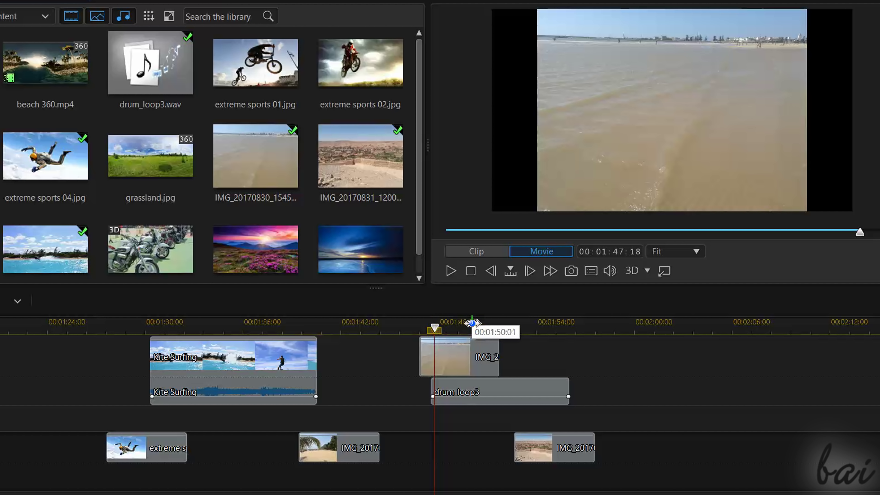
{"action": "left_click", "coordinate": [472, 325]}
{"action": "left_click", "coordinate": [539, 327]}
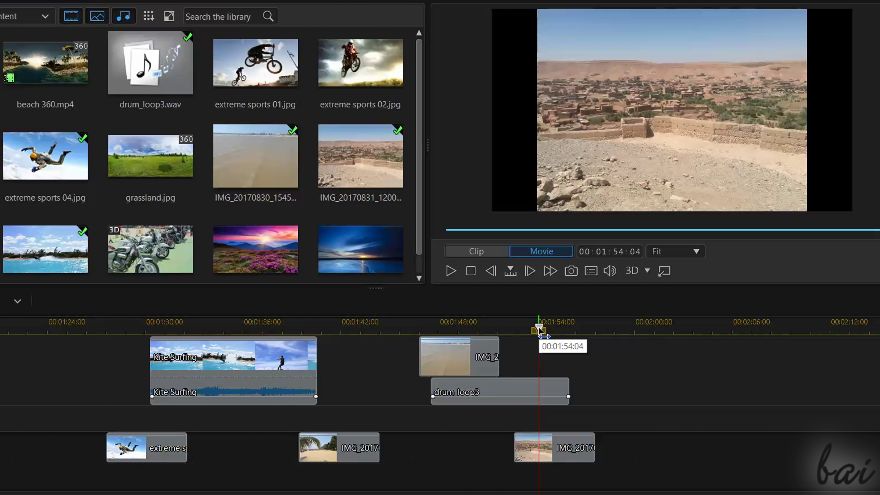
{"action": "left_click", "coordinate": [458, 325]}
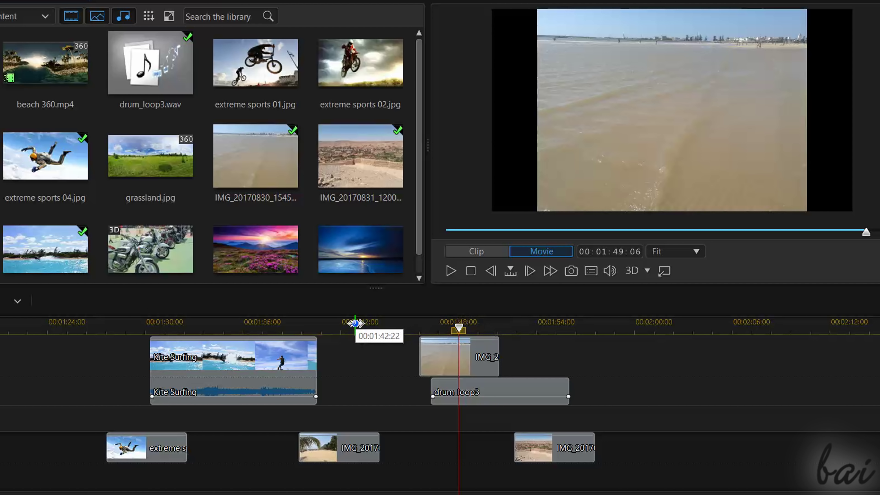
{"action": "left_click", "coordinate": [354, 322]}
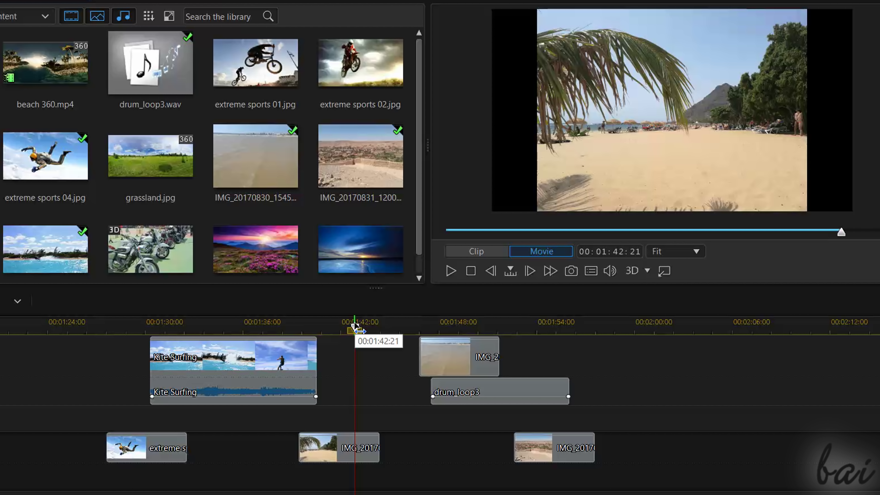
{"action": "left_click", "coordinate": [209, 325]}
{"action": "left_click", "coordinate": [228, 325]}
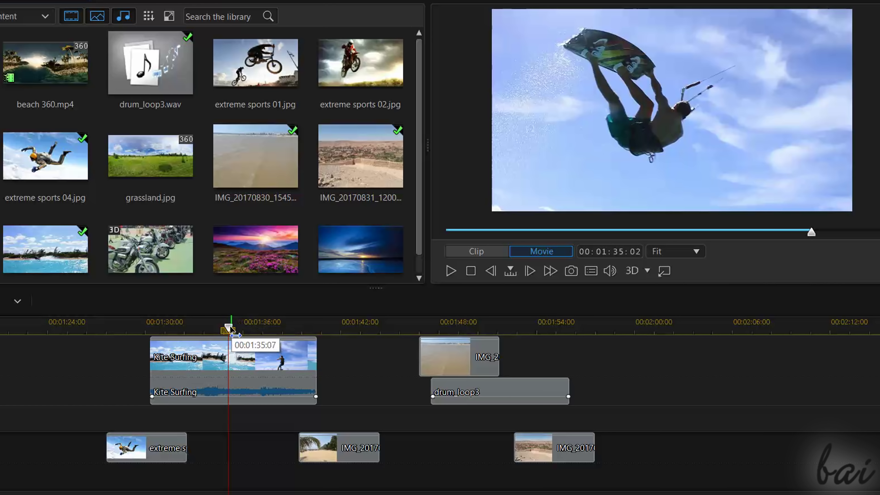
{"action": "left_click", "coordinate": [218, 330]}
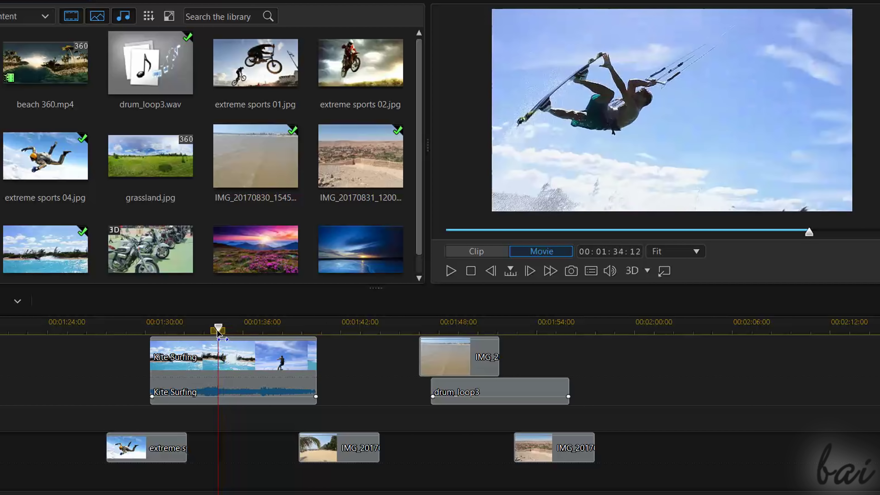
{"action": "mouse_move", "coordinate": [218, 330]}
{"action": "left_mouse_down"}
{"action": "mouse_move", "coordinate": [206, 329]}
{"action": "mouse_move", "coordinate": [228, 329]}
{"action": "left_mouse_up"}
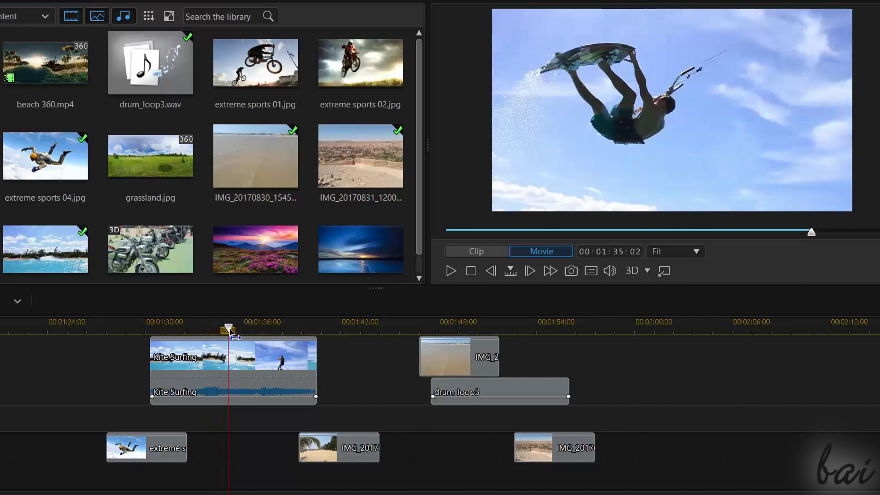
Move the extreme sports photo earlier on track 2 and play back from about 01:28:23
{"action": "left_click_drag", "start_coordinate": [167, 448], "coordinate": [98, 448]}
{"action": "left_click_drag", "start_coordinate": [134, 317], "coordinate": [149, 323]}
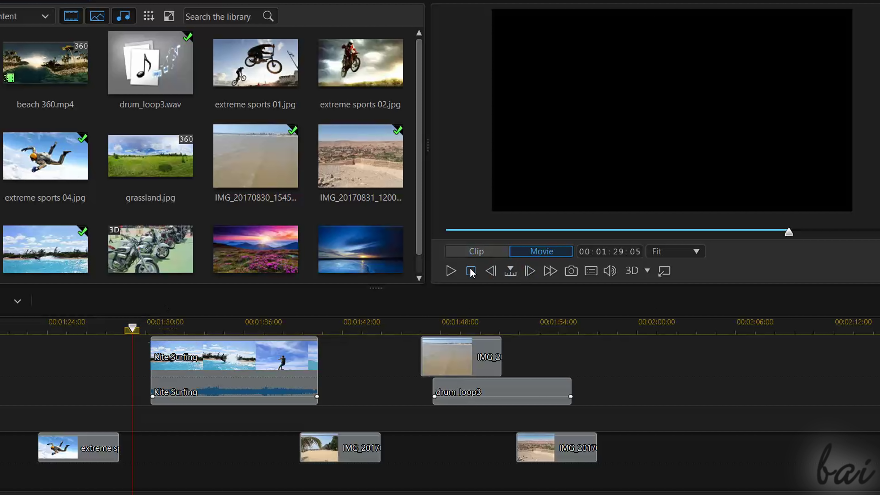
{"action": "left_click", "coordinate": [451, 271]}
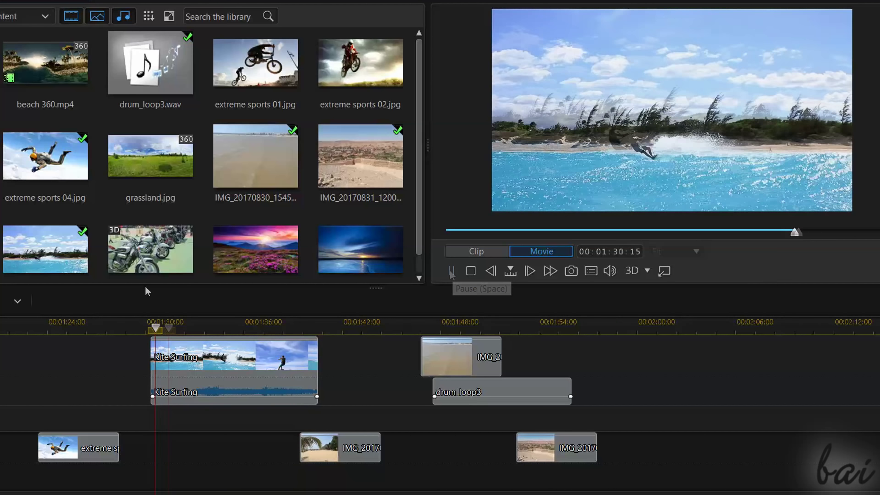
{"action": "key", "text": "space"}
{"action": "key", "text": "space"}
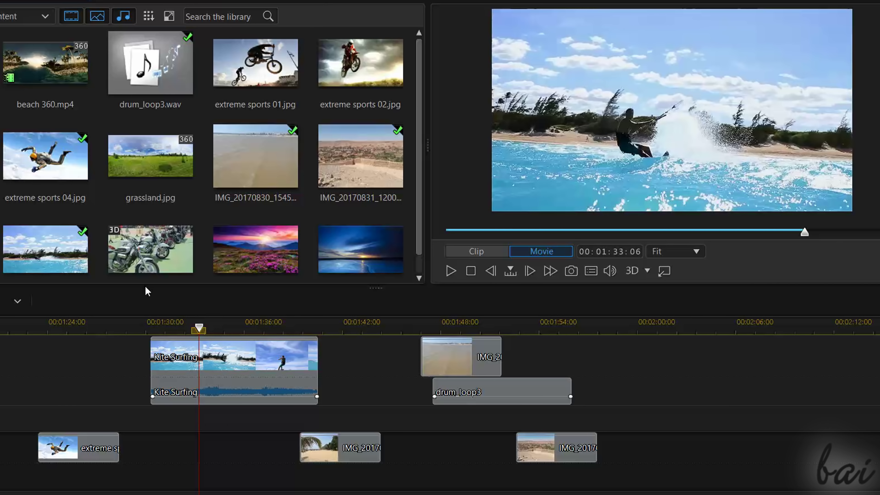
{"action": "key", "text": "space"}
{"action": "key", "text": "space"}
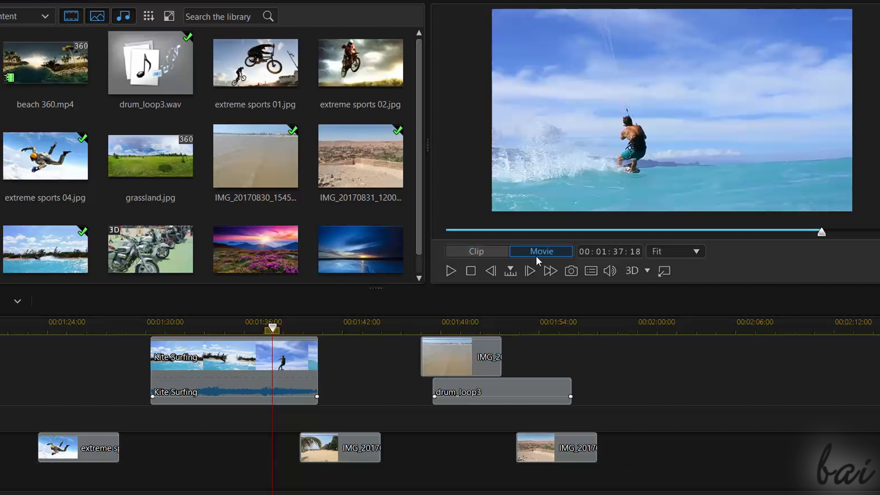
Save a snapshot of the current kite-surfing frame and choose Low Preview Resolution
{"action": "left_click", "coordinate": [573, 273]}
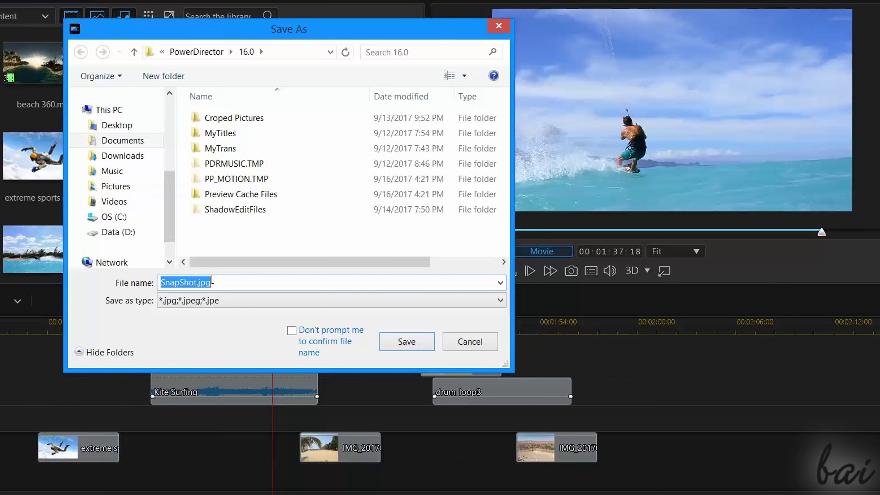
{"action": "left_click", "coordinate": [497, 30]}
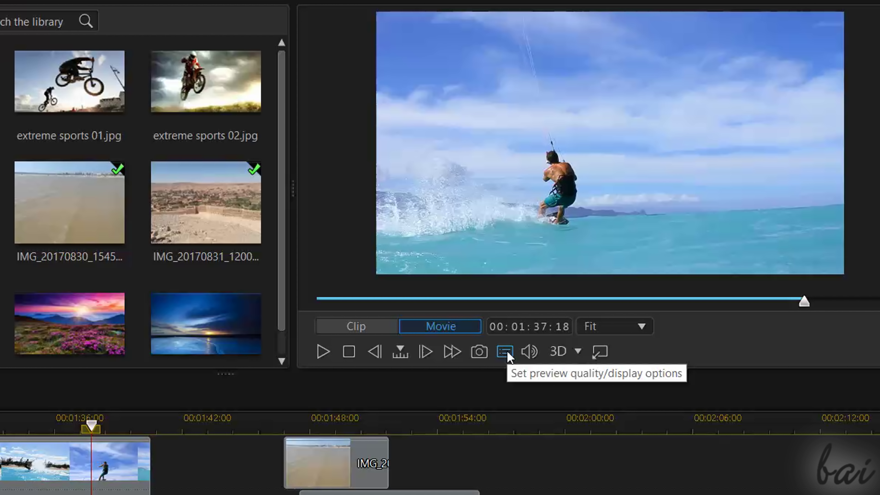
{"action": "left_click", "coordinate": [509, 356]}
{"action": "mouse_move", "coordinate": [526, 367]}
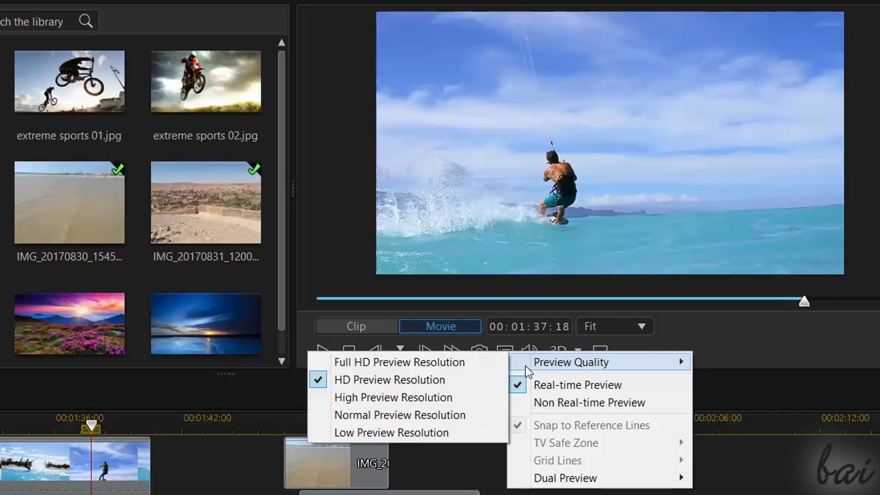
{"action": "left_click", "coordinate": [441, 432]}
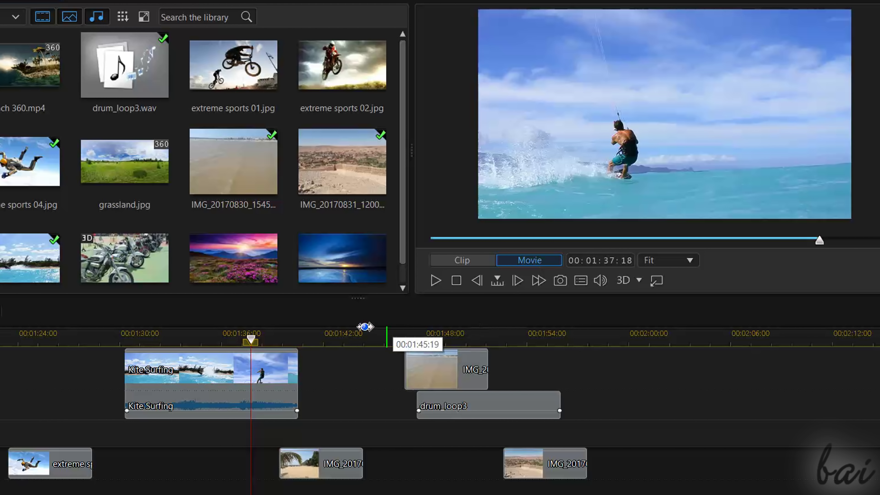
Select the beach-water clip on track 1 and nudge its image within the preview frame
{"action": "left_click", "coordinate": [429, 333]}
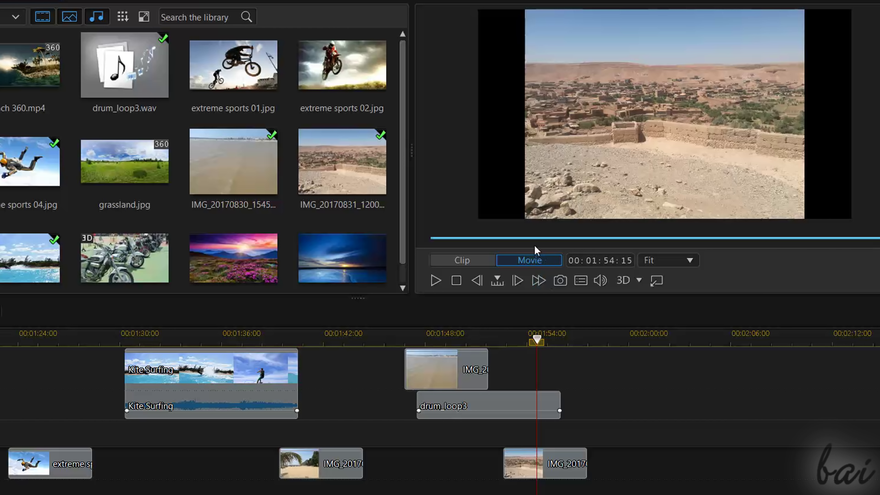
{"action": "left_click", "coordinate": [269, 413]}
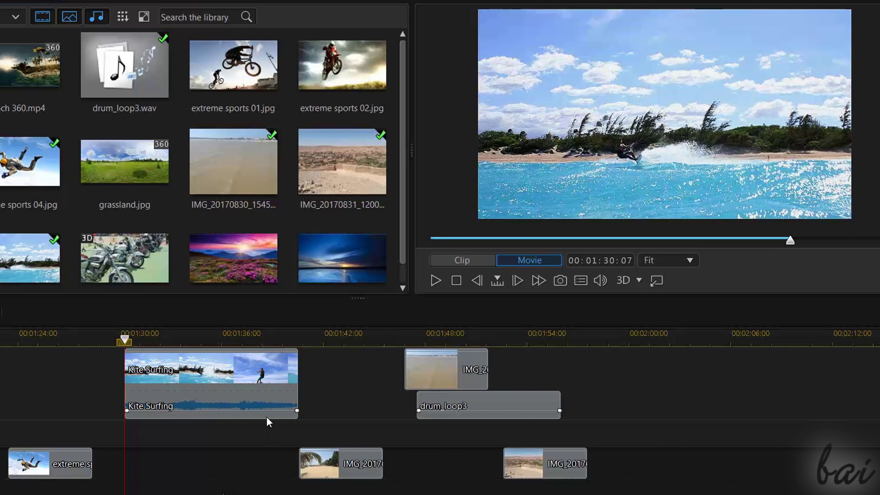
{"action": "left_click", "coordinate": [233, 389]}
{"action": "left_click", "coordinate": [348, 464]}
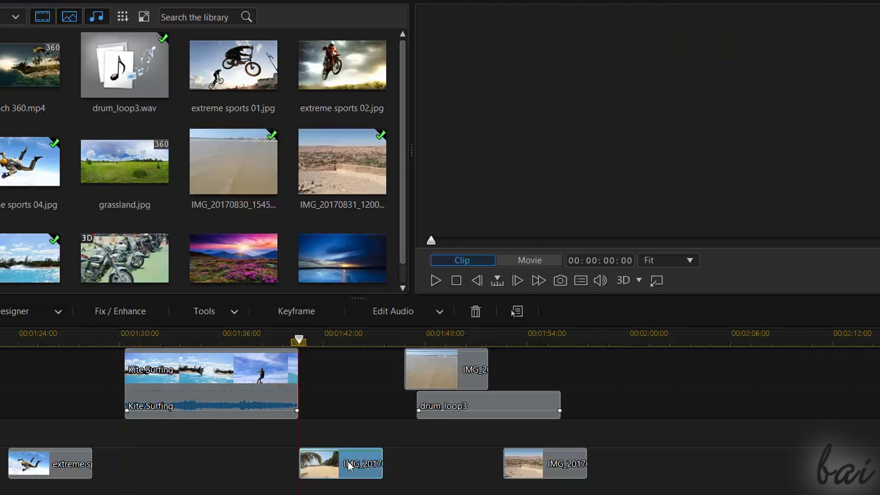
{"action": "left_click", "coordinate": [428, 379]}
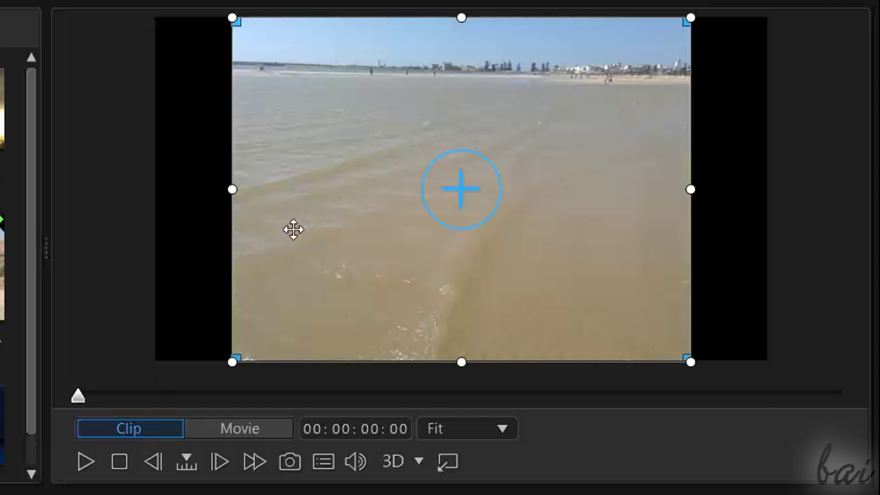
{"action": "mouse_move", "coordinate": [339, 182]}
{"action": "left_mouse_down"}
{"action": "mouse_move", "coordinate": [268, 185]}
{"action": "mouse_move", "coordinate": [346, 170]}
{"action": "left_mouse_up"}
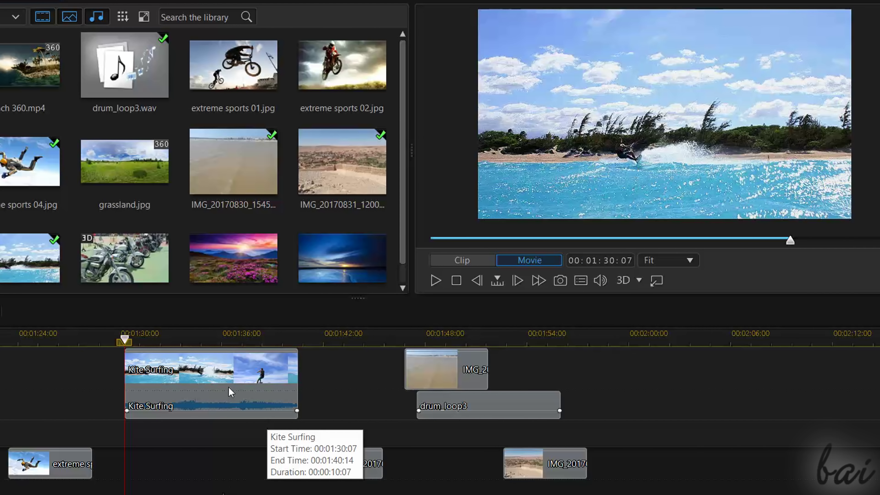
{"action": "left_click", "coordinate": [230, 392]}
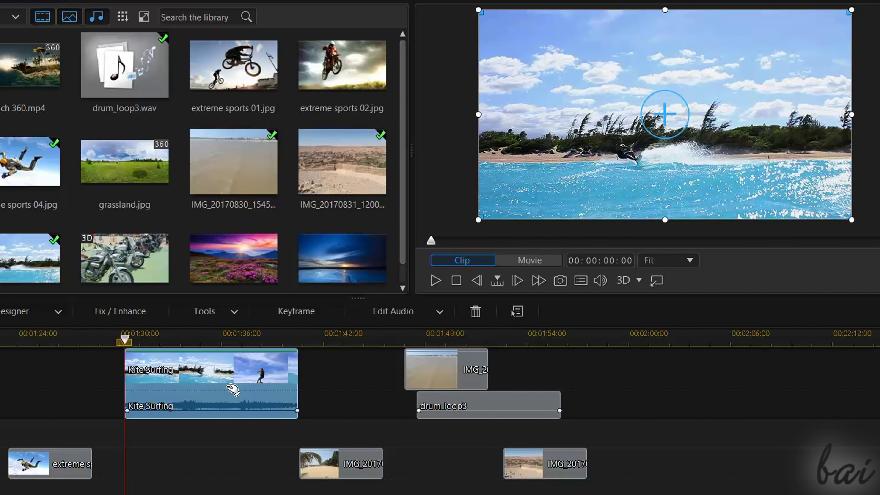
{"action": "left_click", "coordinate": [351, 462]}
{"action": "left_click", "coordinate": [428, 379]}
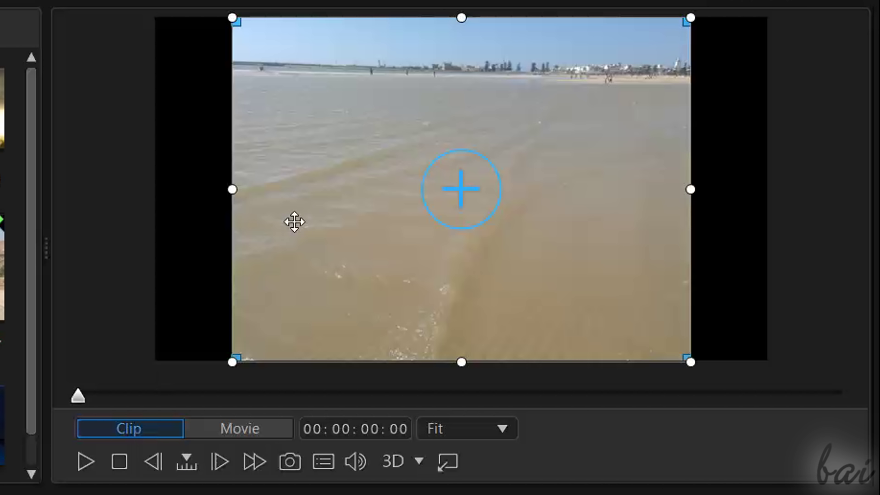
{"action": "left_click_drag", "start_coordinate": [339, 182], "coordinate": [313, 183]}
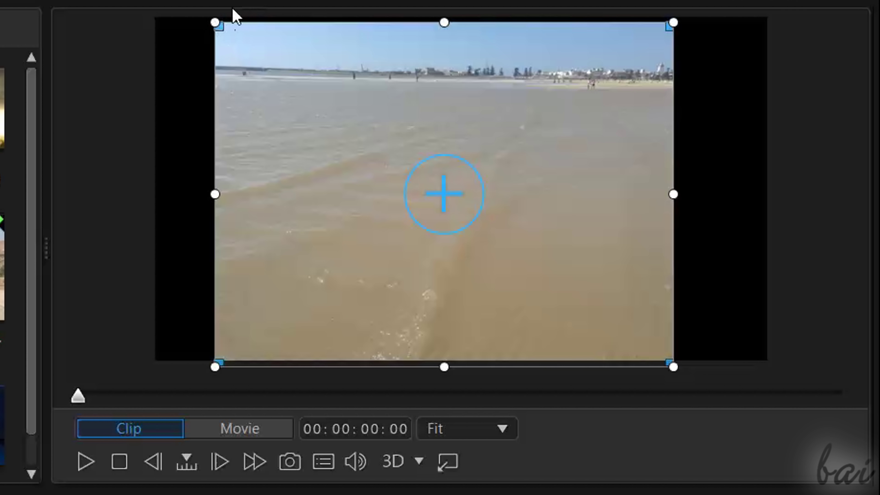
Shrink the shoreline clip, move it up-left, and tilt it after undoing a perspective skew
{"action": "left_click_drag", "start_coordinate": [214, 23], "coordinate": [345, 50]}
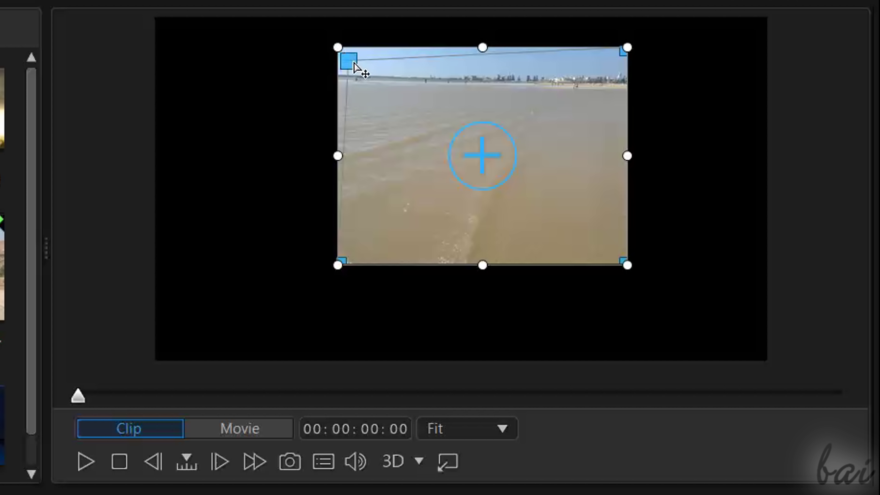
{"action": "left_click_drag", "start_coordinate": [385, 81], "coordinate": [462, 67]}
{"action": "key", "text": "ctrl+z"}
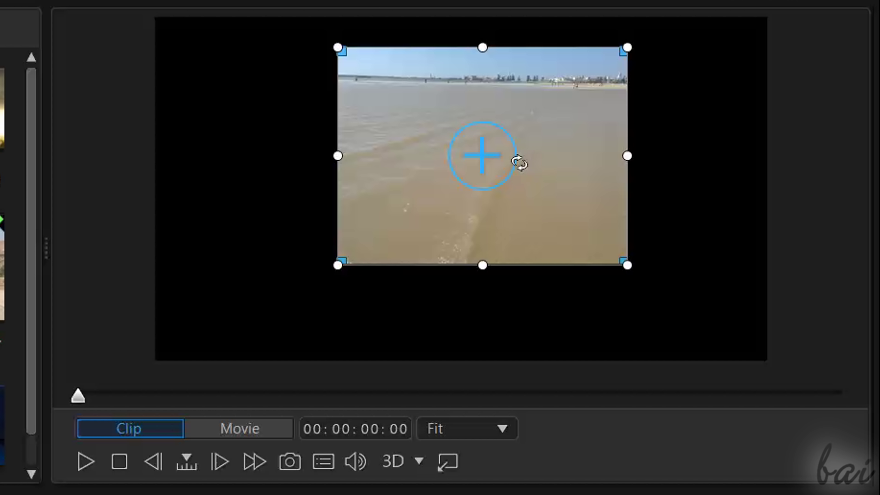
{"action": "mouse_move", "coordinate": [520, 163]}
{"action": "left_mouse_down"}
{"action": "mouse_move", "coordinate": [518, 191]}
{"action": "mouse_move", "coordinate": [512, 152]}
{"action": "left_mouse_up"}
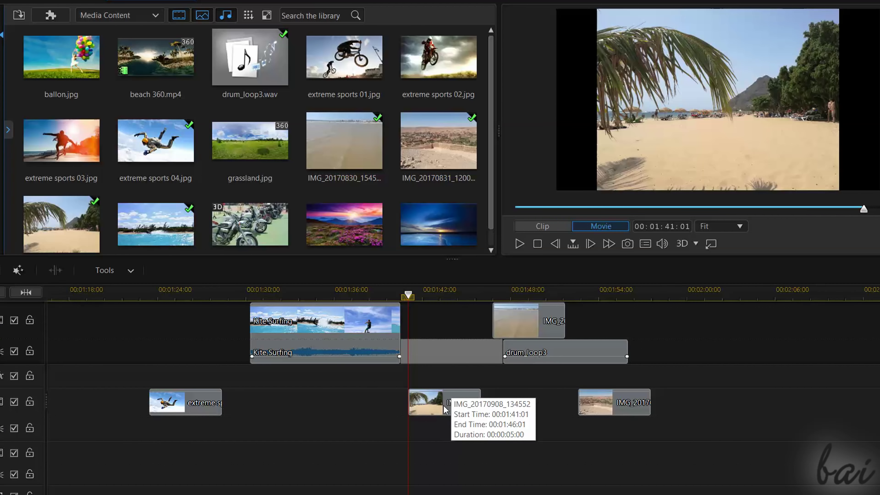
{"action": "left_click", "coordinate": [447, 407]}
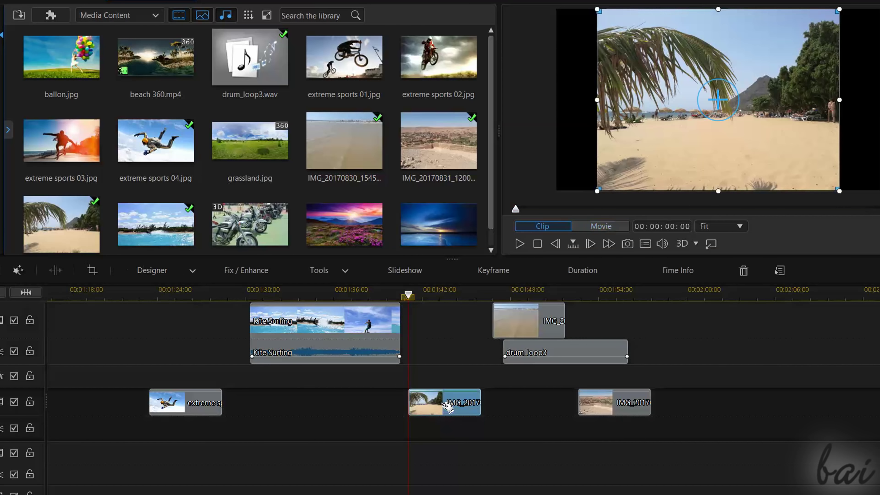
Crop the palm-beach photo to 16:9 after trying 4:3 and 9:16, then drag it earlier on track 2
{"action": "left_click", "coordinate": [91, 270]}
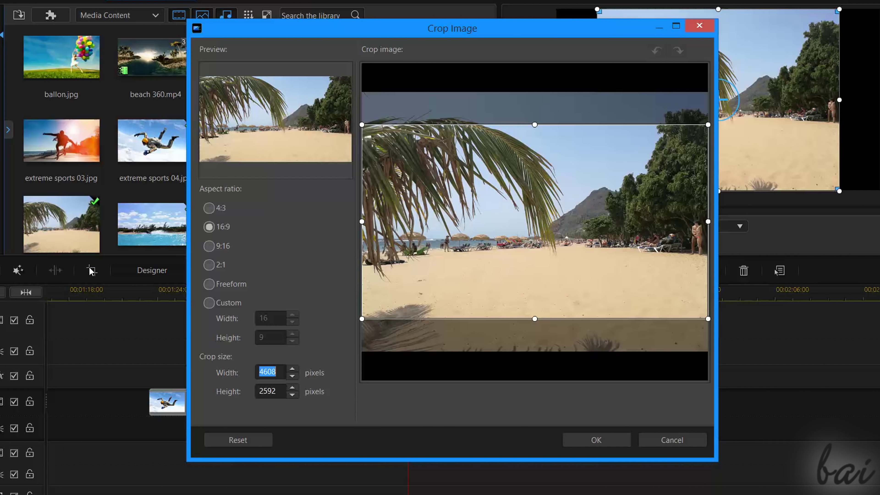
{"action": "left_click_drag", "start_coordinate": [501, 195], "coordinate": [501, 174]}
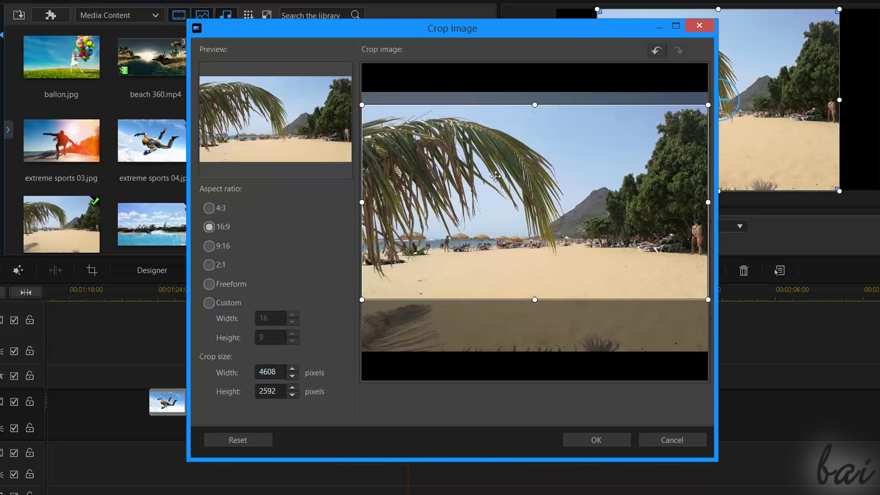
{"action": "left_click_drag", "start_coordinate": [533, 103], "coordinate": [530, 158]}
{"action": "left_click", "coordinate": [229, 226]}
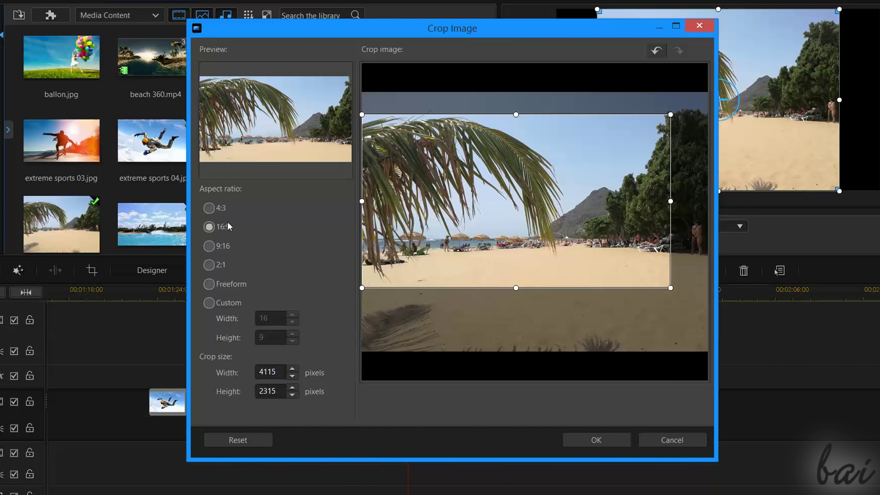
{"action": "left_click", "coordinate": [209, 209]}
{"action": "left_click", "coordinate": [209, 227]}
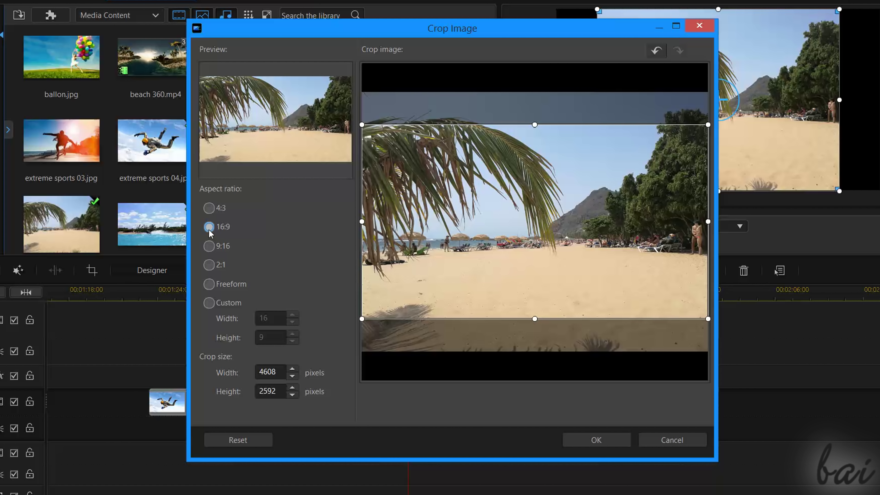
{"action": "left_click", "coordinate": [210, 246]}
{"action": "left_click", "coordinate": [209, 227]}
{"action": "mouse_move", "coordinate": [410, 221]}
{"action": "left_mouse_down"}
{"action": "mouse_move", "coordinate": [408, 207]}
{"action": "mouse_move", "coordinate": [405, 225]}
{"action": "left_mouse_up"}
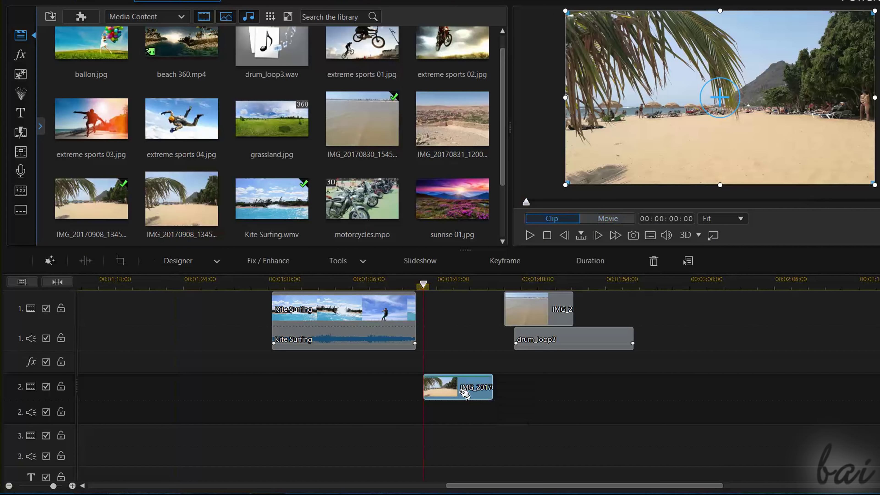
{"action": "left_click_drag", "start_coordinate": [443, 385], "coordinate": [178, 388]}
Shift Kite Surfing, unlink its video and audio, and move each part separately
{"action": "left_click", "coordinate": [346, 309]}
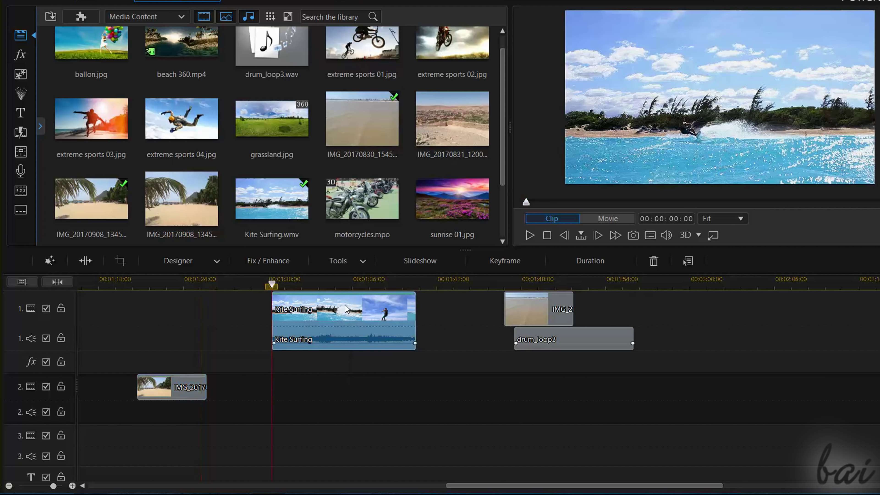
{"action": "left_click_drag", "start_coordinate": [346, 308], "coordinate": [279, 309]}
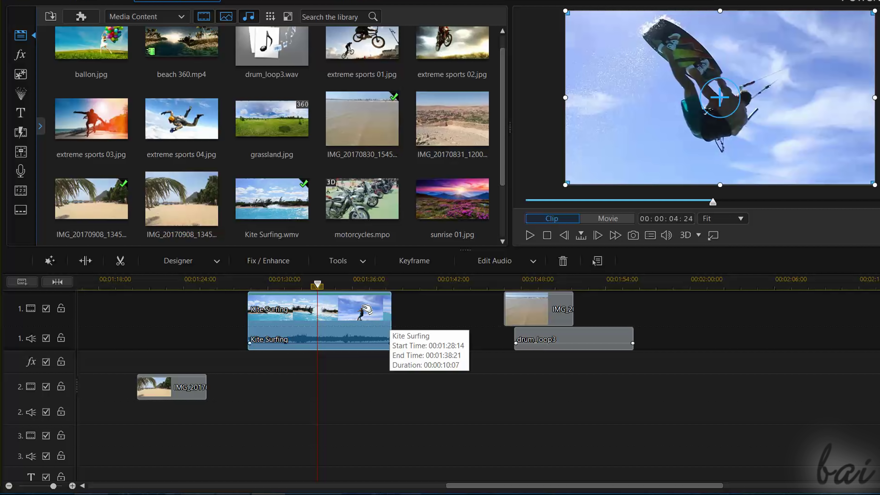
{"action": "right_click", "coordinate": [363, 309]}
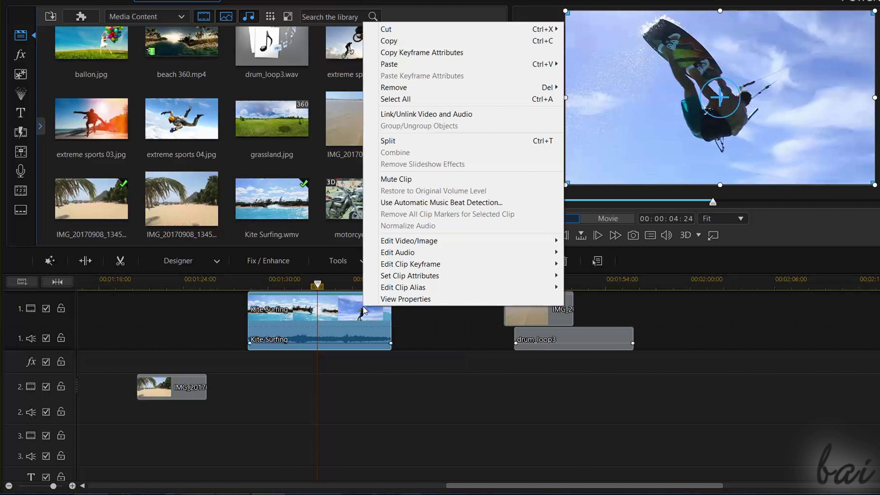
{"action": "left_click", "coordinate": [474, 116]}
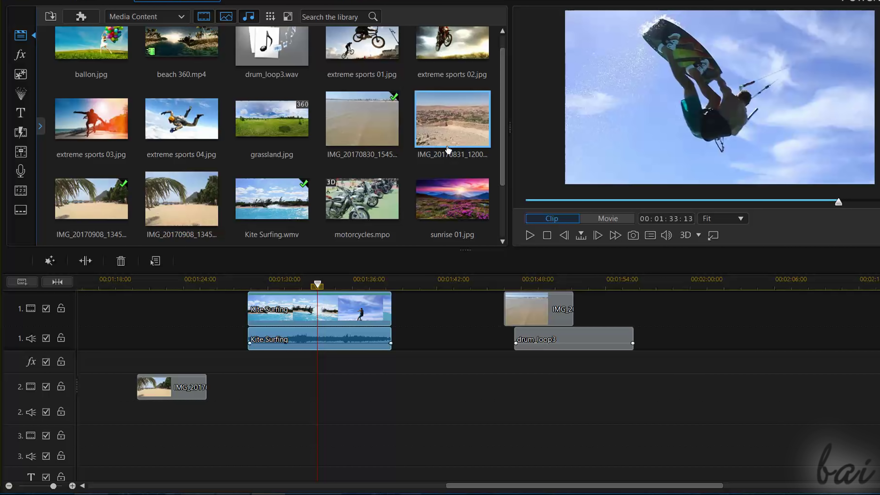
{"action": "left_click", "coordinate": [406, 327]}
{"action": "left_click_drag", "start_coordinate": [296, 338], "coordinate": [362, 339]}
{"action": "left_click_drag", "start_coordinate": [323, 308], "coordinate": [271, 308]}
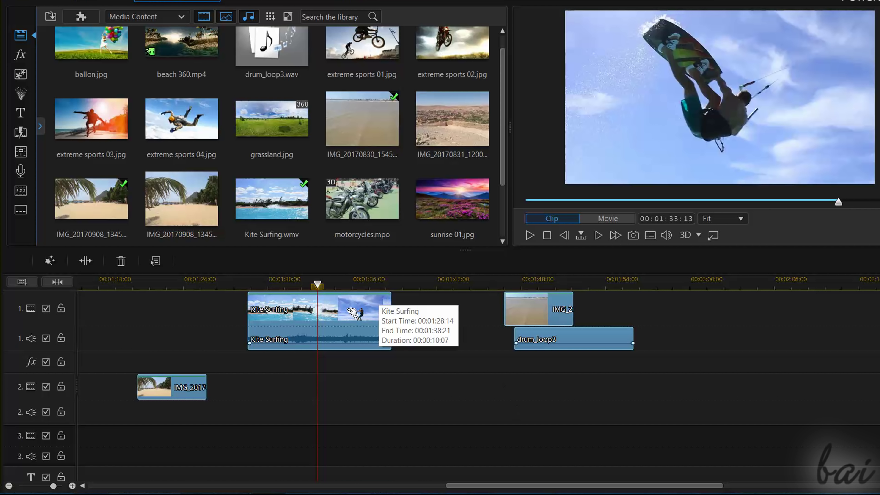
{"action": "left_click_drag", "start_coordinate": [353, 314], "coordinate": [271, 319]}
Marquee-select all the timeline clips and shift them along the timeline together
{"action": "left_click", "coordinate": [230, 410]}
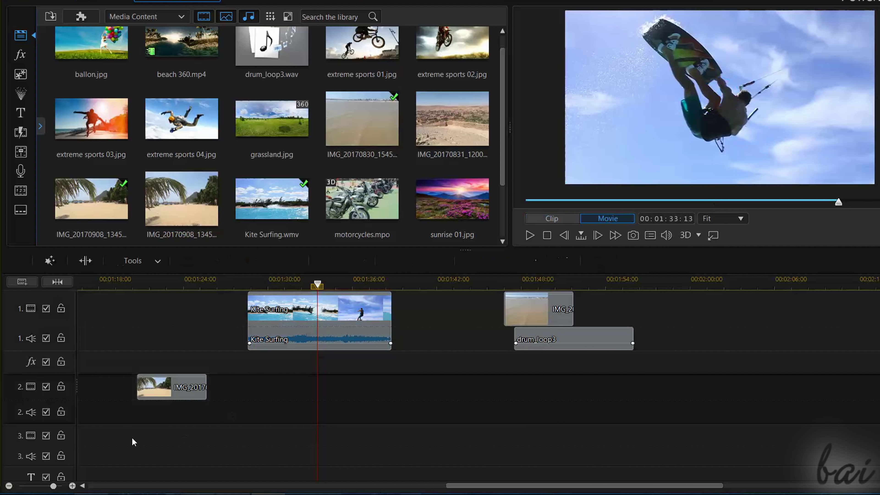
{"action": "left_click_drag", "start_coordinate": [115, 439], "coordinate": [137, 454]}
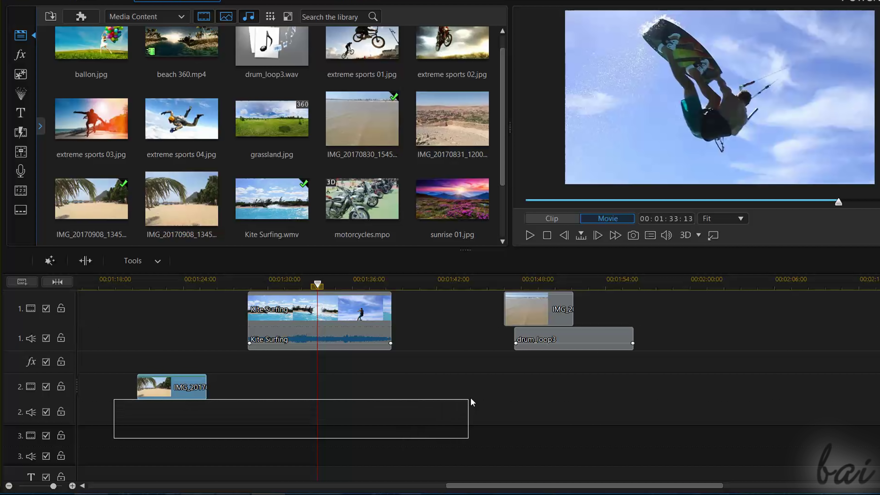
{"action": "left_click_drag", "start_coordinate": [510, 353], "coordinate": [522, 323]}
{"action": "left_click_drag", "start_coordinate": [374, 303], "coordinate": [329, 323]}
Move the palm-beach photo on track 2 to start near 00:01:29:23 and preview the overlap
{"action": "left_click_drag", "start_coordinate": [160, 394], "coordinate": [252, 393]}
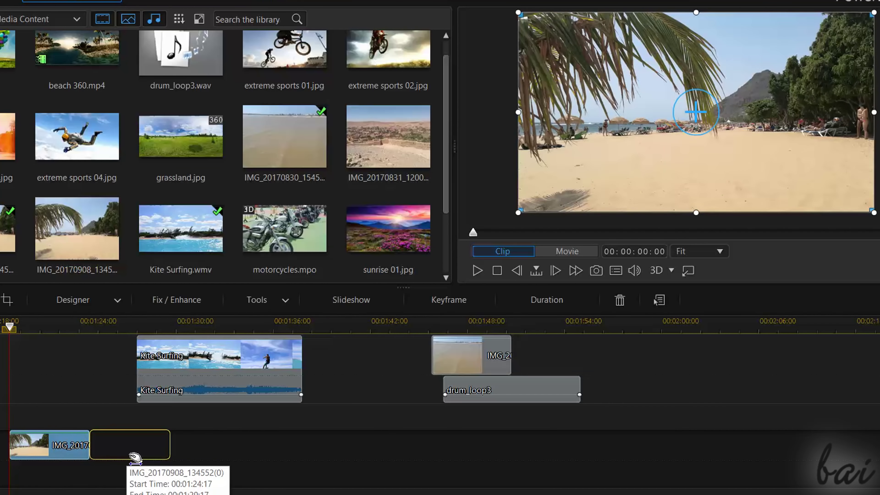
{"action": "left_click_drag", "start_coordinate": [158, 453], "coordinate": [219, 457]}
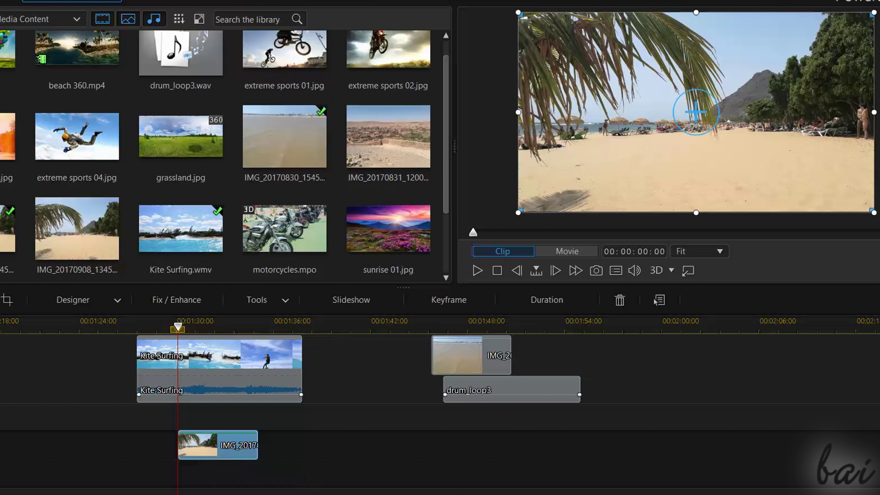
{"action": "left_click_drag", "start_coordinate": [148, 335], "coordinate": [243, 351]}
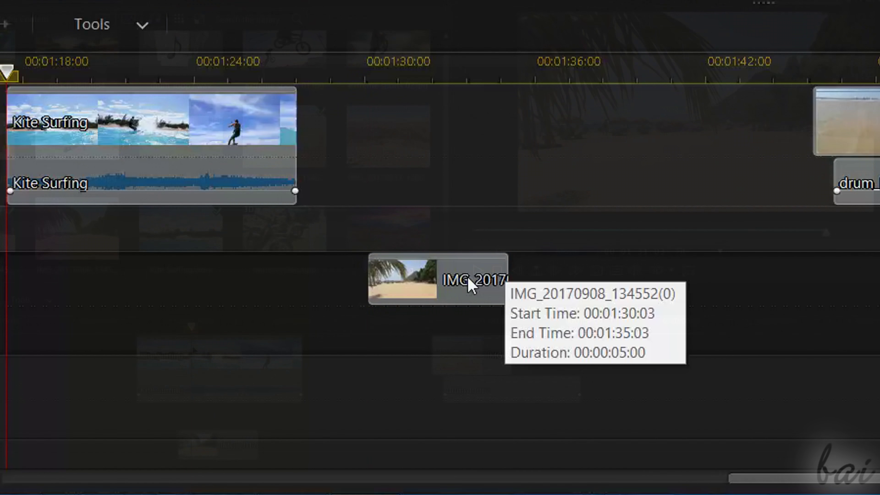
Lengthen the palm-beach photo, trim the Kite Surfing clip's end with Trim Only, and play back
{"action": "left_click", "coordinate": [238, 445]}
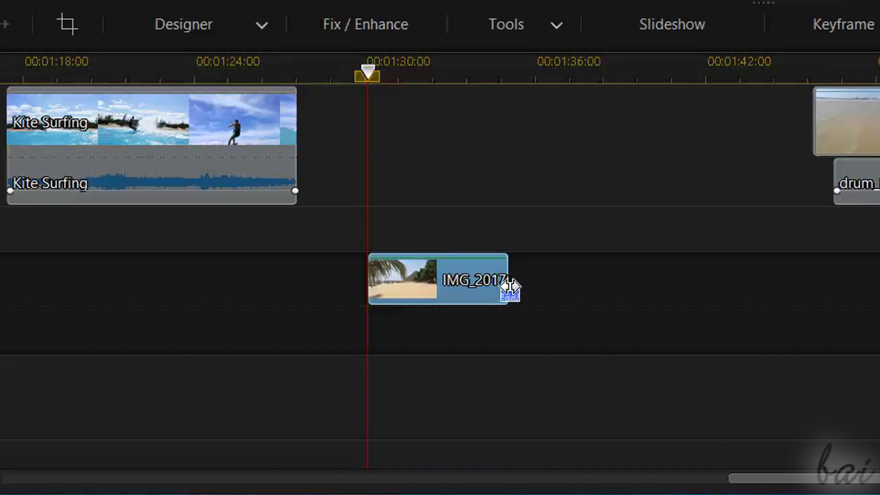
{"action": "left_click_drag", "start_coordinate": [509, 287], "coordinate": [810, 285]}
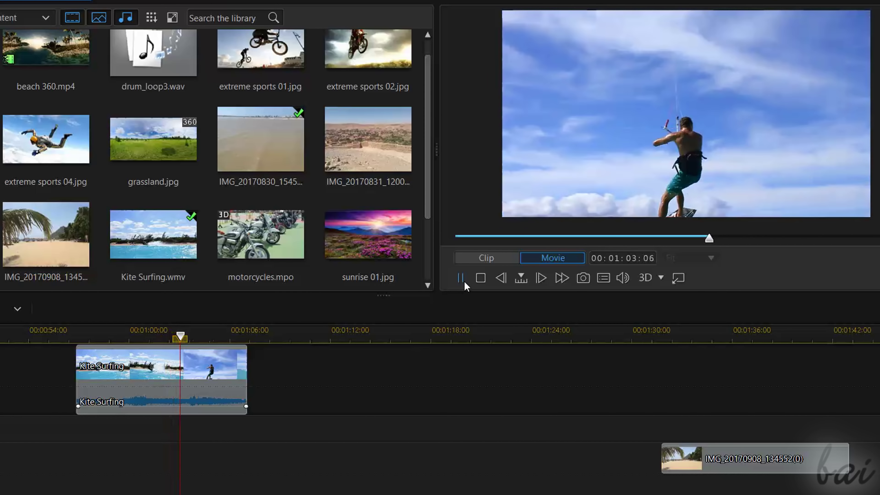
{"action": "left_click", "coordinate": [242, 366]}
{"action": "left_click_drag", "start_coordinate": [245, 366], "coordinate": [116, 367]}
{"action": "left_click", "coordinate": [120, 385]}
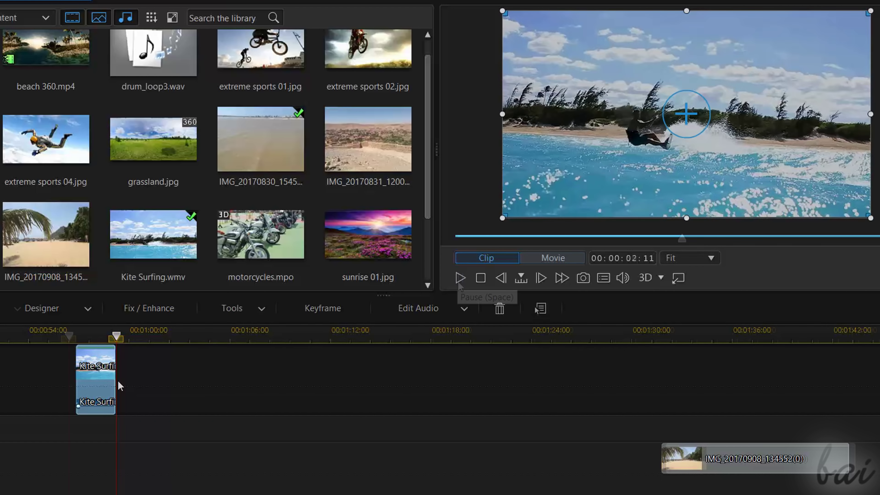
{"action": "left_click", "coordinate": [459, 278]}
Stretch the Kite Surfing clip to run 00:00:56:20–00:01:20:19, changing its speed, and preview it
{"action": "left_click", "coordinate": [114, 374]}
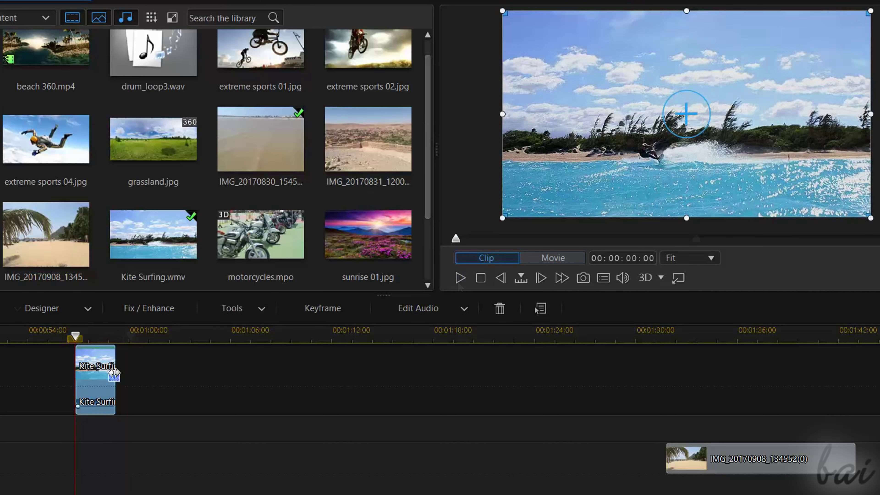
{"action": "left_click_drag", "start_coordinate": [114, 373], "coordinate": [335, 382]}
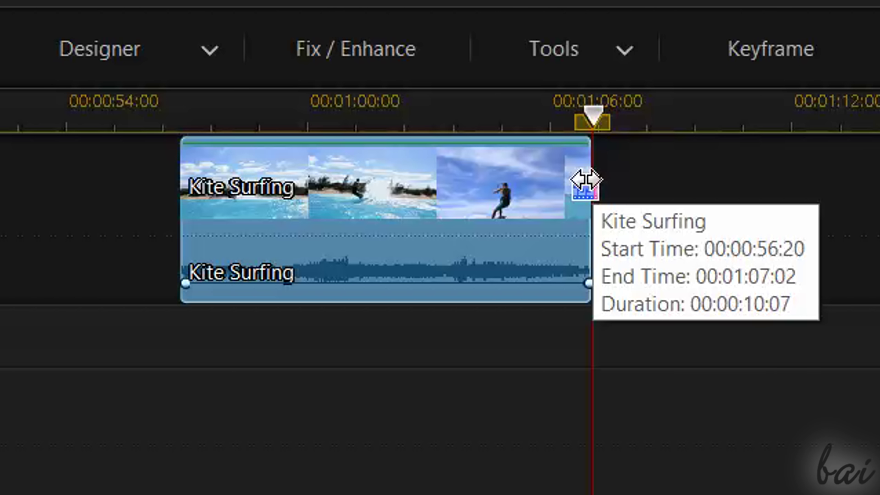
{"action": "left_click_drag", "start_coordinate": [585, 180], "coordinate": [326, 190]}
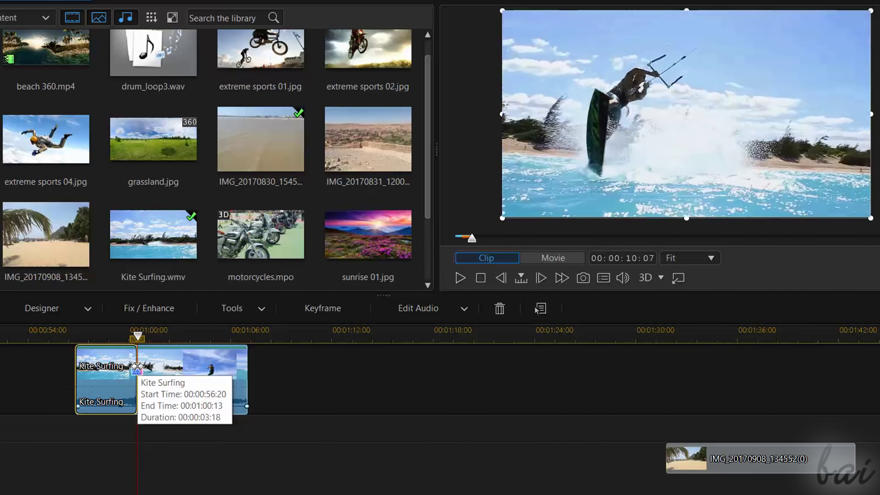
{"action": "left_click_drag", "start_coordinate": [136, 366], "coordinate": [140, 365]}
{"action": "left_click", "coordinate": [155, 378]}
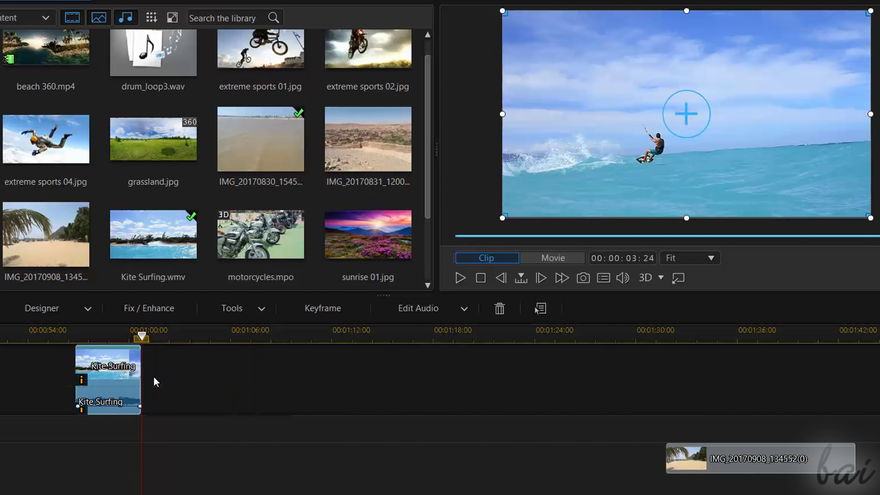
{"action": "left_click", "coordinate": [489, 363]}
{"action": "key", "text": "space"}
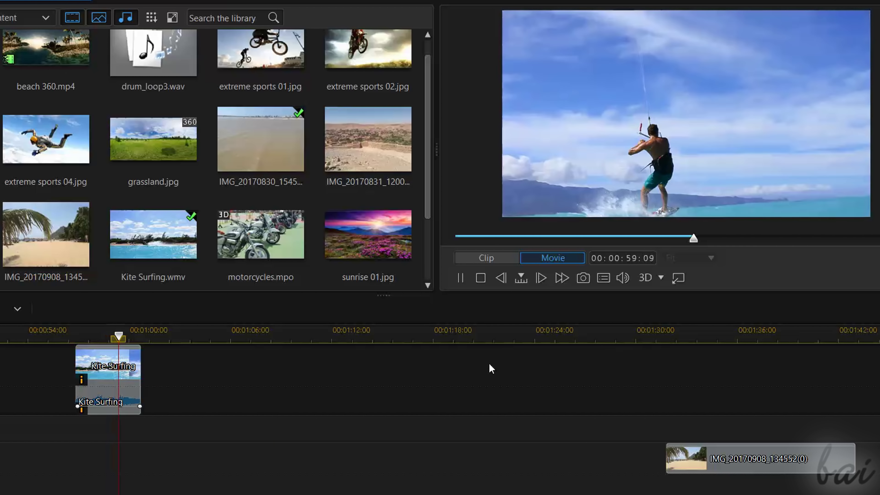
{"action": "left_click_drag", "start_coordinate": [140, 384], "coordinate": [479, 385]}
{"action": "key", "text": "space"}
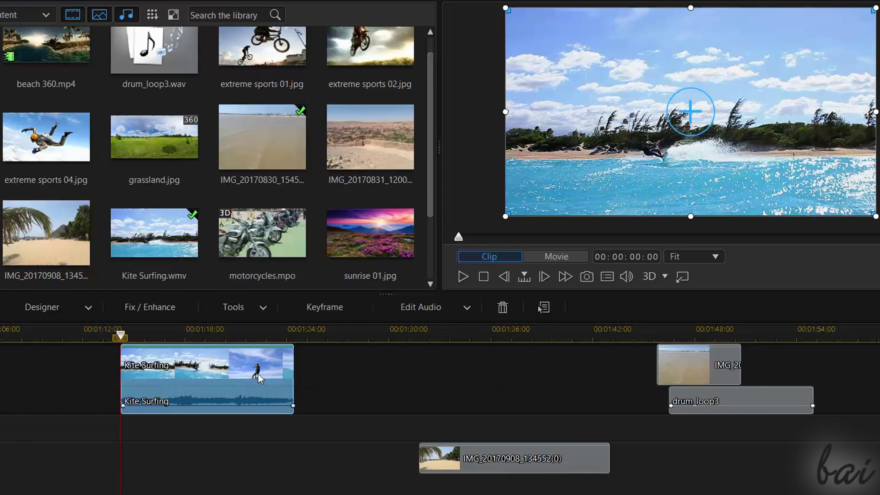
Split the Kite Surfing clip twice, at about 00:01:15 and slightly later
{"action": "right_click", "coordinate": [259, 374]}
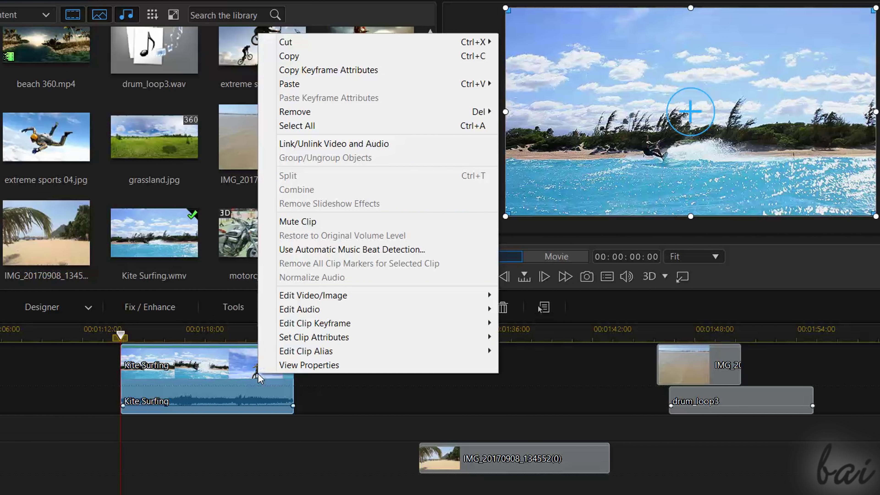
{"action": "mouse_move", "coordinate": [306, 48]}
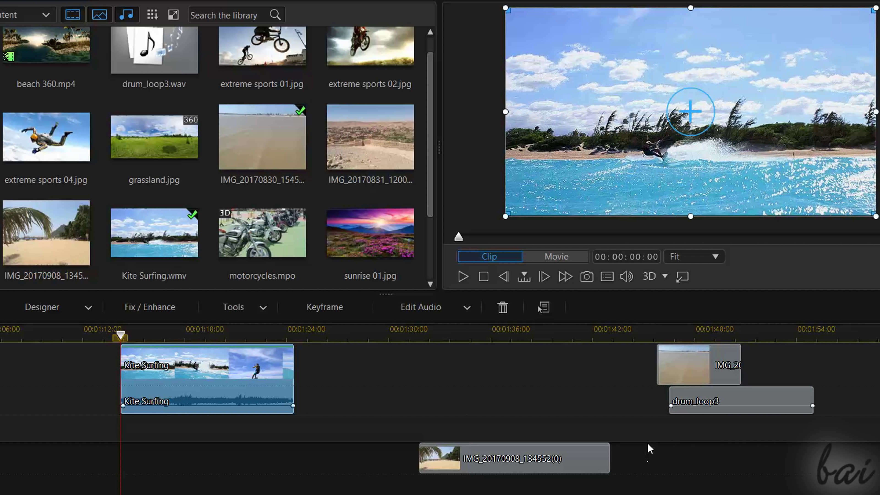
{"action": "left_click", "coordinate": [143, 337]}
{"action": "left_click", "coordinate": [176, 375]}
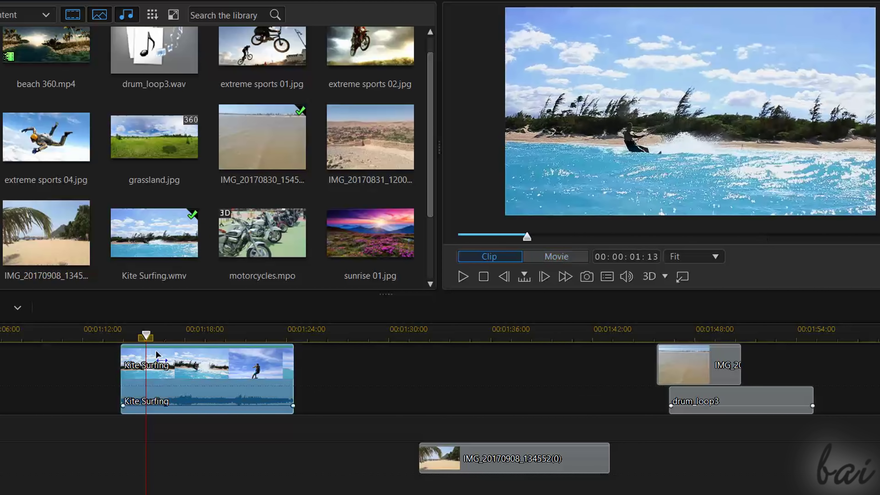
{"action": "right_click", "coordinate": [177, 377]}
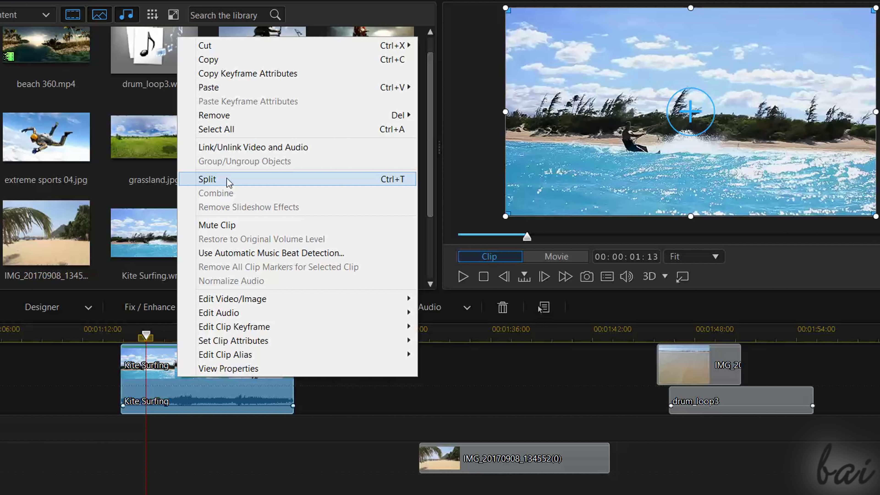
{"action": "left_click", "coordinate": [208, 179]}
{"action": "left_click_drag", "start_coordinate": [147, 343], "coordinate": [191, 338]}
{"action": "left_click", "coordinate": [195, 372]}
{"action": "right_click", "coordinate": [205, 368]}
{"action": "left_click", "coordinate": [251, 173]}
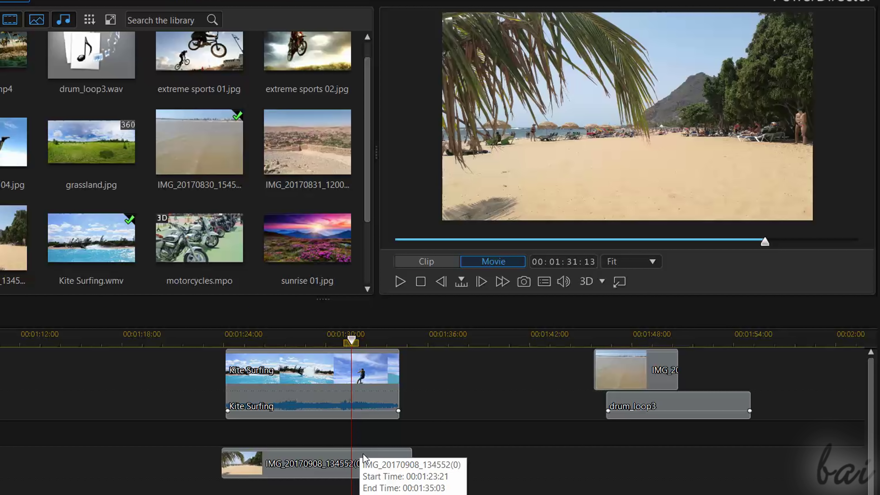
Lower the track 2 beach overlay's opacity to 58 and raise the Kite Surfing audio volume
{"action": "left_click", "coordinate": [365, 457]}
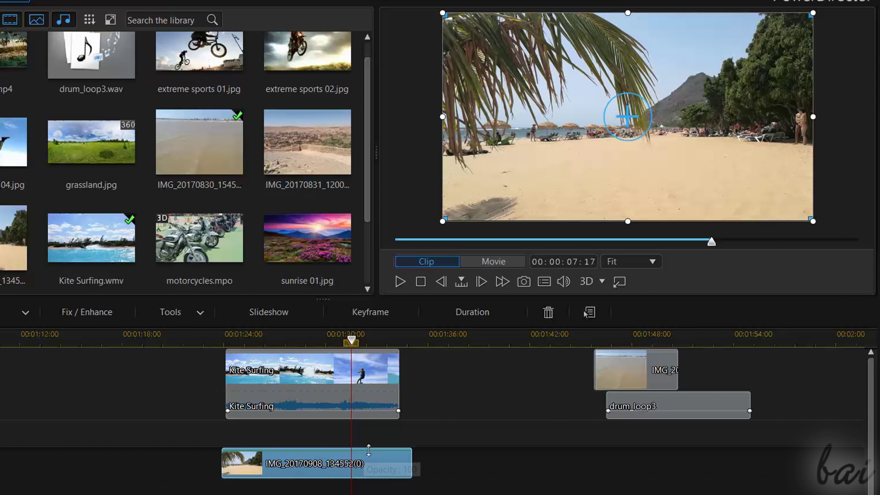
{"action": "mouse_move", "coordinate": [368, 449]}
{"action": "left_mouse_down"}
{"action": "mouse_move", "coordinate": [361, 468]}
{"action": "mouse_move", "coordinate": [370, 455]}
{"action": "mouse_move", "coordinate": [369, 464]}
{"action": "left_mouse_up"}
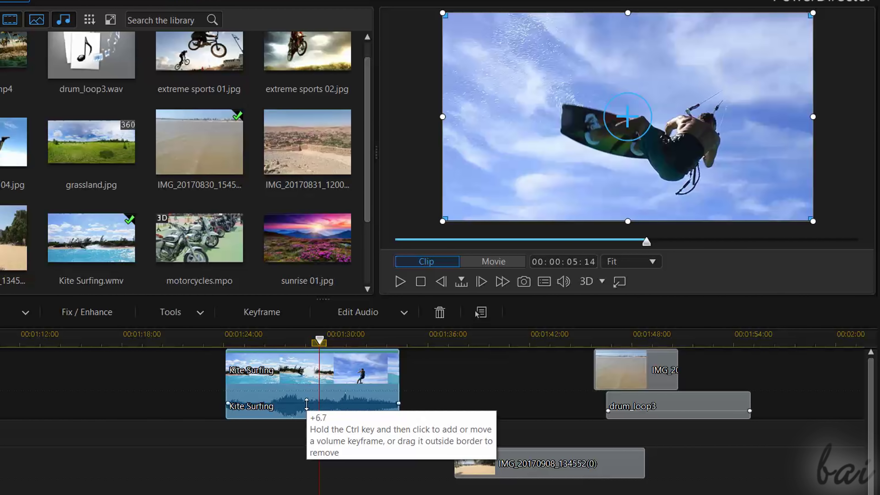
{"action": "left_click_drag", "start_coordinate": [305, 403], "coordinate": [305, 400]}
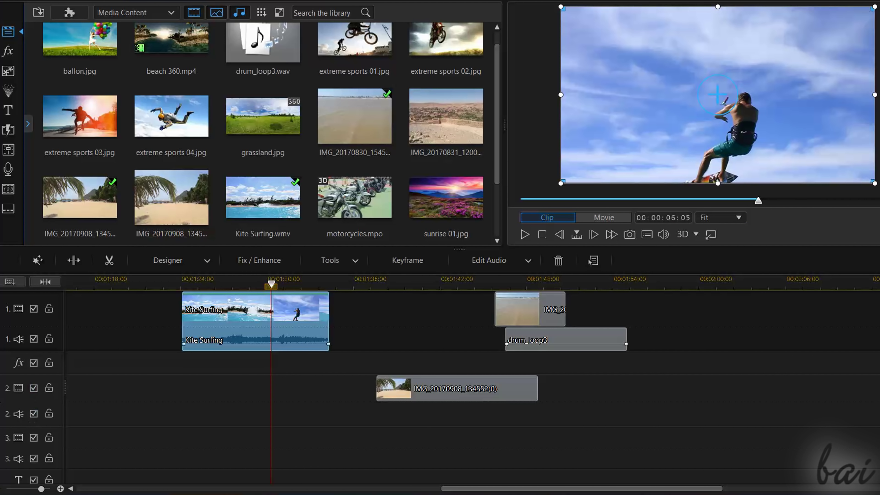
Toggle track 1's video visibility and mute its audio, then play the movie to test
{"action": "left_click", "coordinate": [104, 384]}
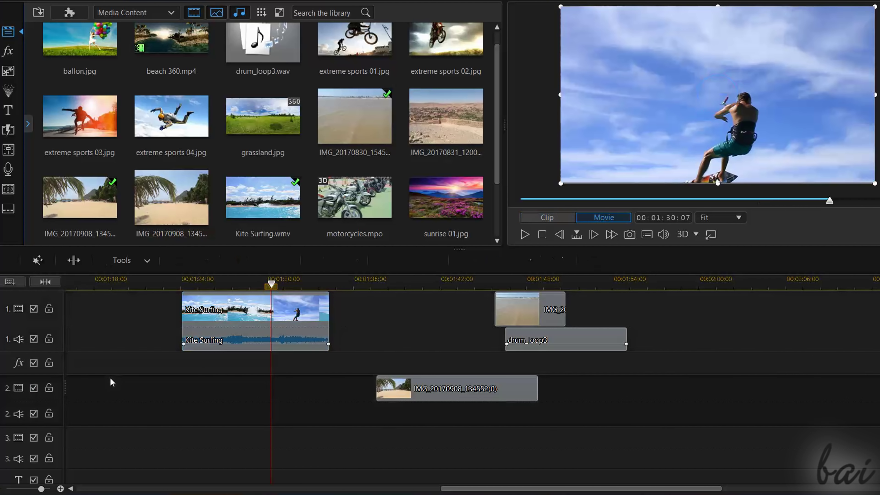
{"action": "left_click", "coordinate": [250, 321]}
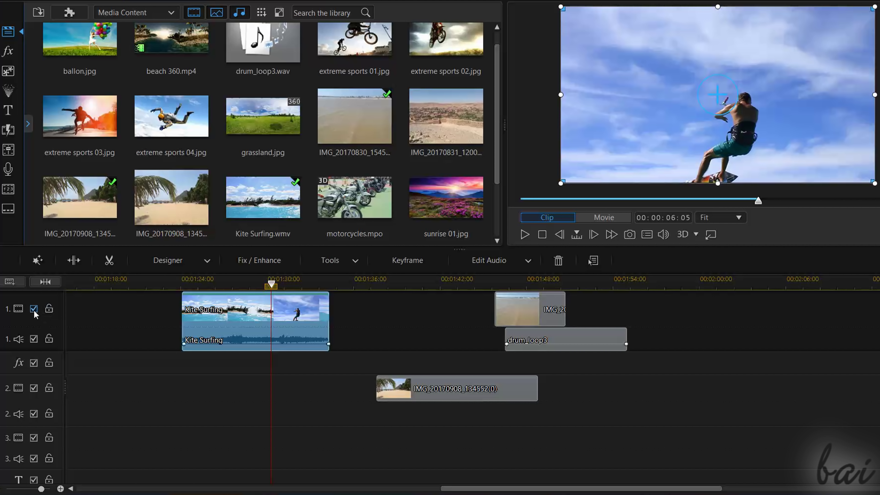
{"action": "left_click", "coordinate": [33, 308]}
{"action": "left_click", "coordinate": [34, 312]}
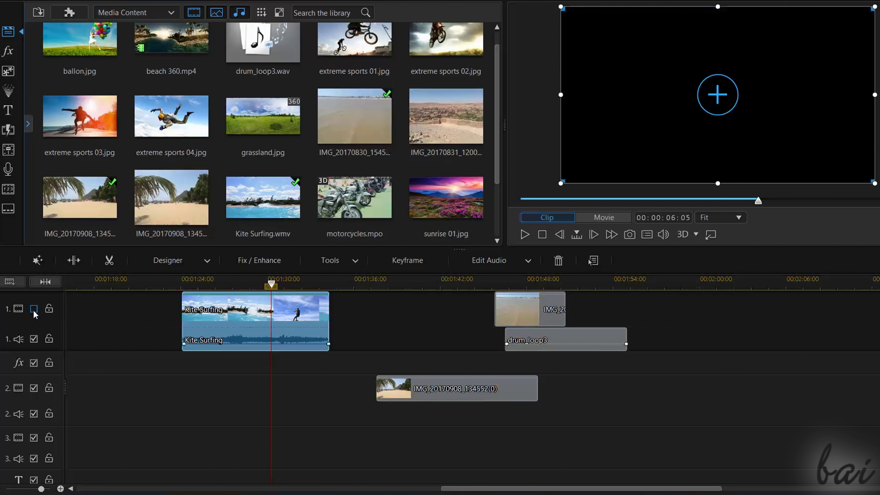
{"action": "left_click", "coordinate": [34, 310]}
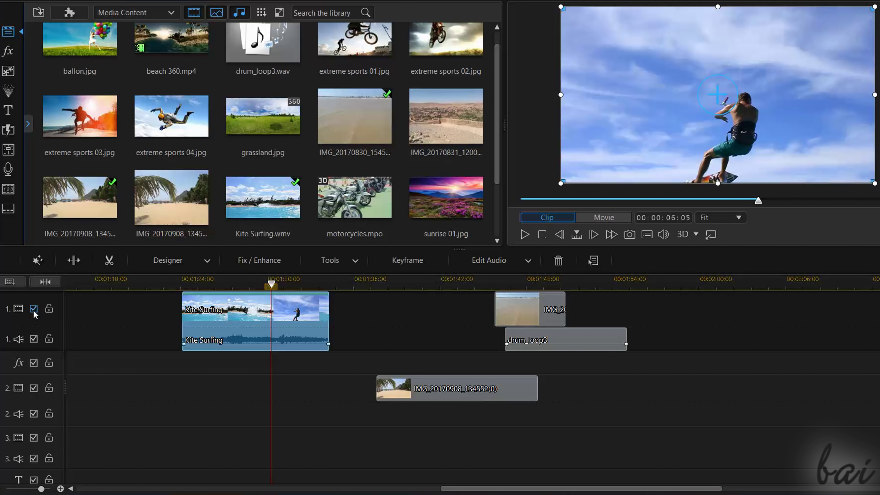
{"action": "left_click", "coordinate": [34, 339]}
{"action": "left_click", "coordinate": [524, 234]}
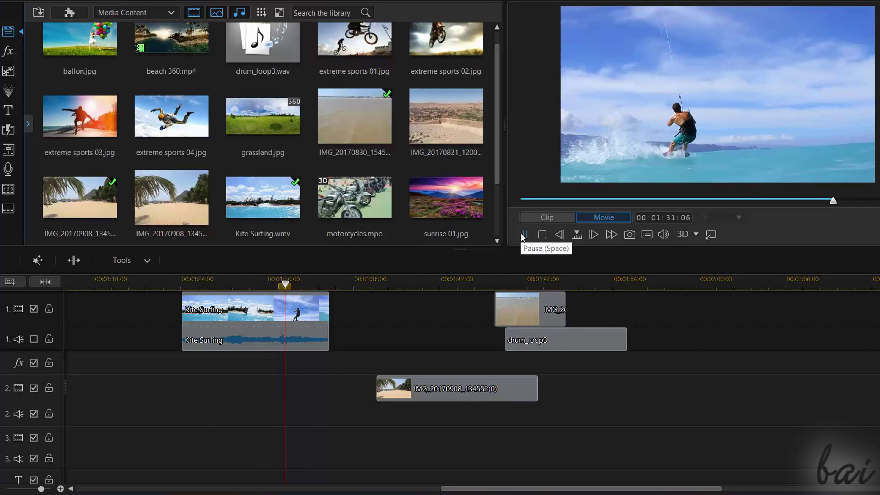
Move the sandy beach clip slightly earlier on track 1 and lock track 1
{"action": "left_click_drag", "start_coordinate": [546, 309], "coordinate": [497, 310]}
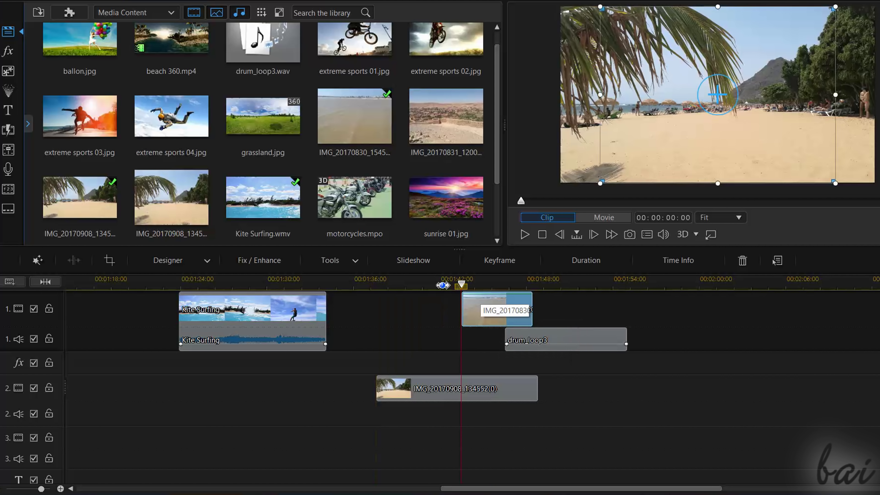
{"action": "left_click", "coordinate": [50, 312]}
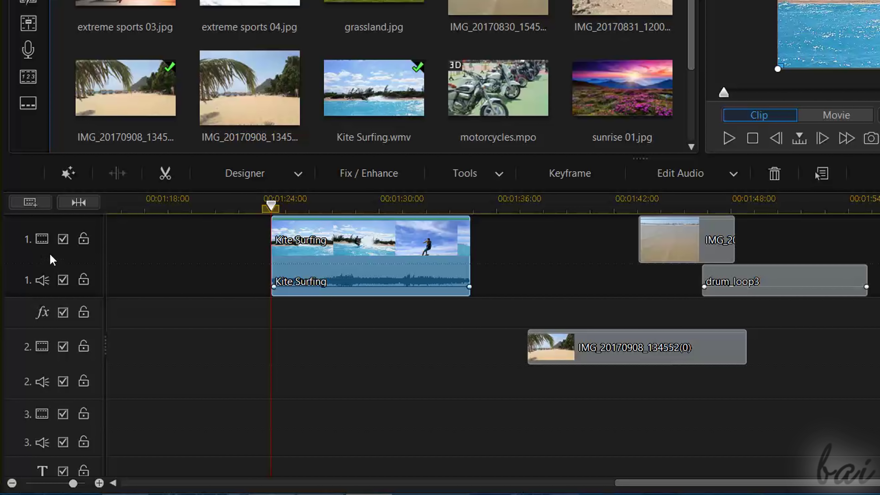
{"action": "right_click", "coordinate": [50, 253]}
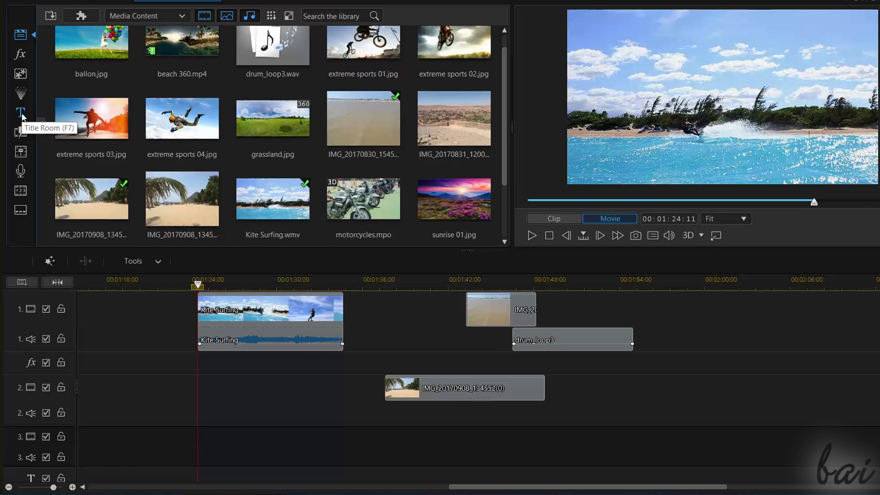
Place the Default 'My Title' title on track 2 from 00:01:24:11 to 00:01:34:11
{"action": "left_click", "coordinate": [22, 113]}
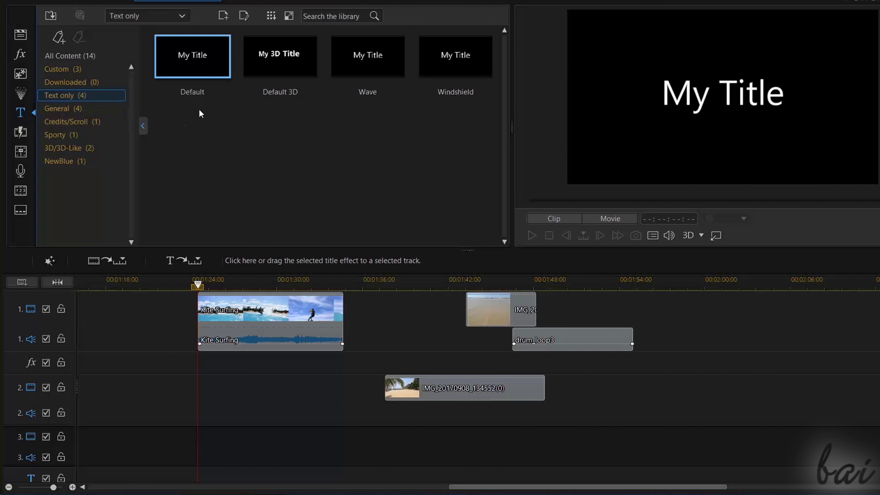
{"action": "left_click_drag", "start_coordinate": [202, 61], "coordinate": [193, 394]}
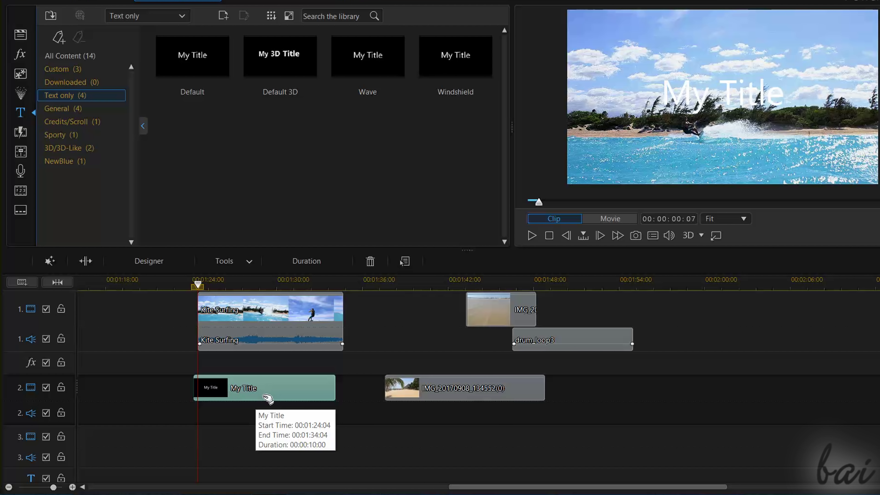
{"action": "left_click_drag", "start_coordinate": [249, 392], "coordinate": [266, 390]}
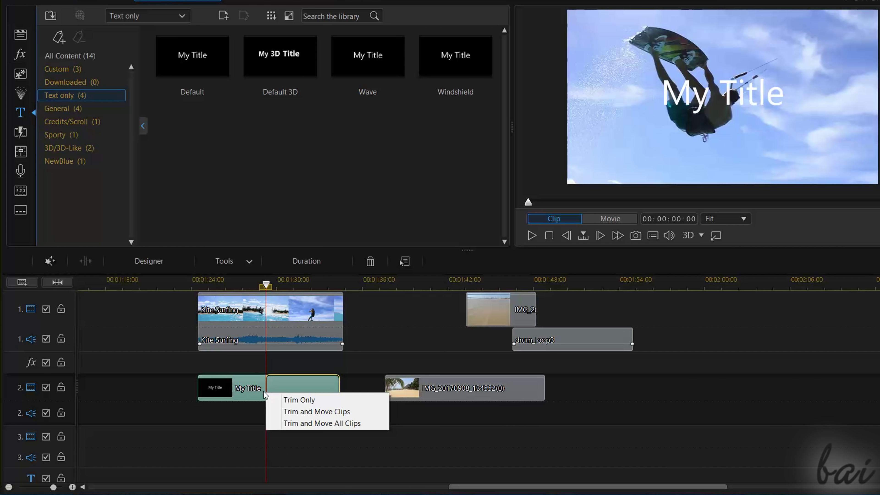
{"action": "left_click", "coordinate": [279, 398]}
{"action": "key", "text": "ctrl+z"}
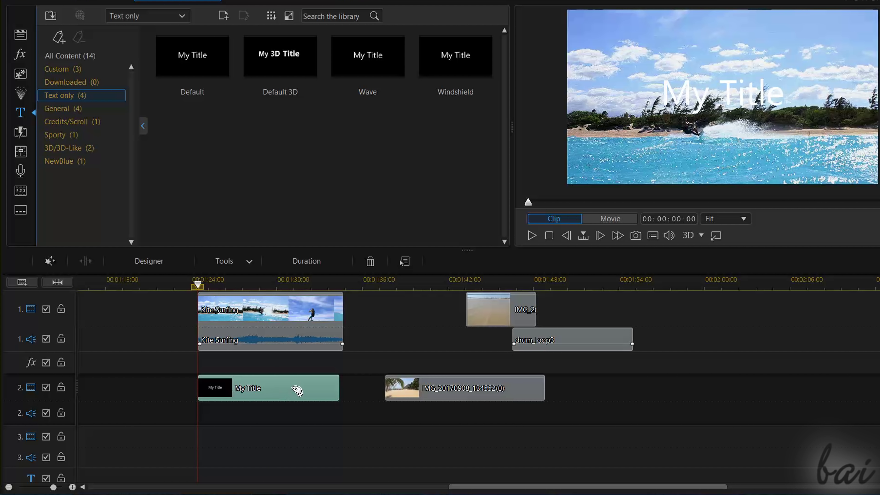
Replace the title text with 'Sports' and colour it red
{"action": "double_click", "coordinate": [271, 393]}
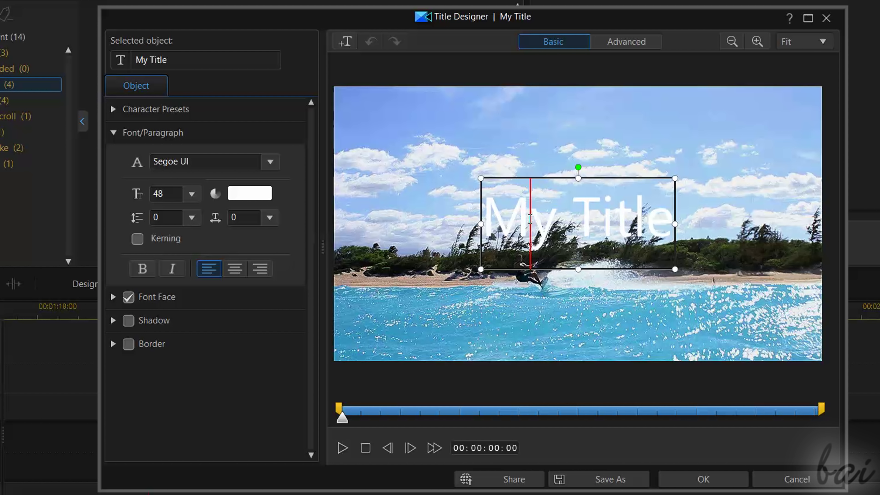
{"action": "key", "text": "ctrl+a"}
{"action": "type", "text": "Sports"}
{"action": "key", "text": "ctrl+a"}
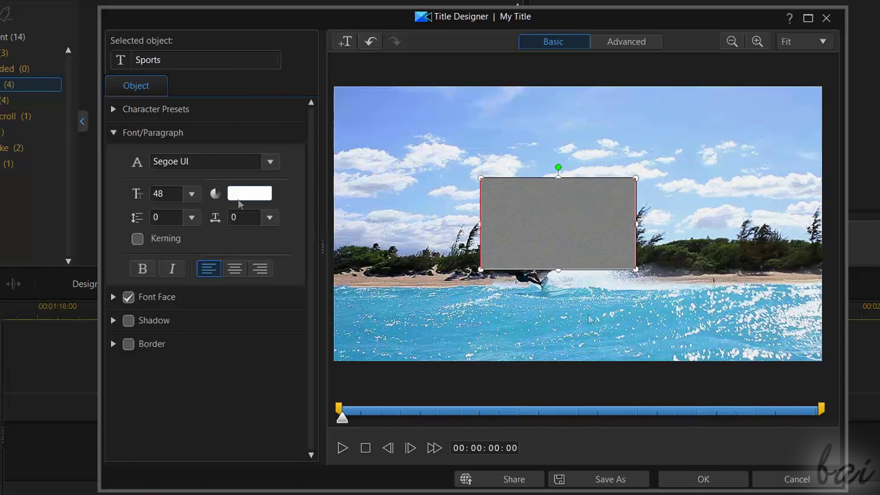
{"action": "left_click", "coordinate": [249, 193]}
{"action": "left_click", "coordinate": [310, 189]}
{"action": "left_click", "coordinate": [328, 354]}
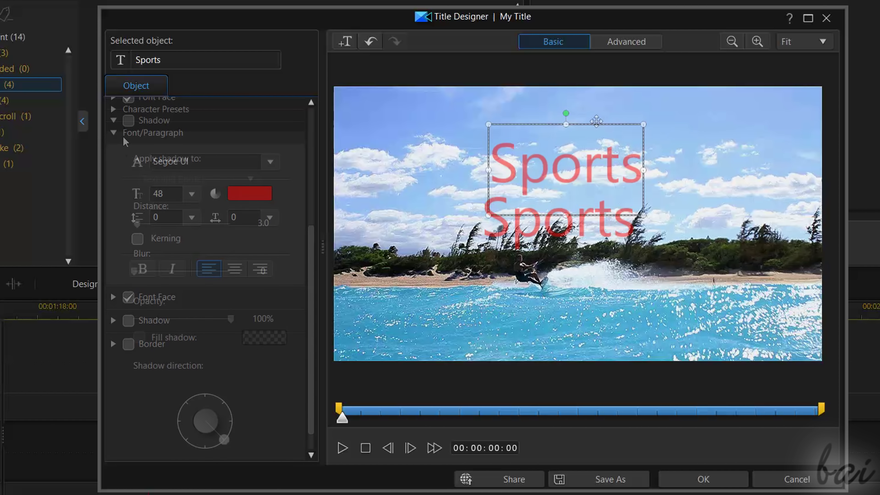
Give the title a drop shadow and border, and apply Radial Blur to the Kite Surfing clip
{"action": "left_click", "coordinate": [129, 125]}
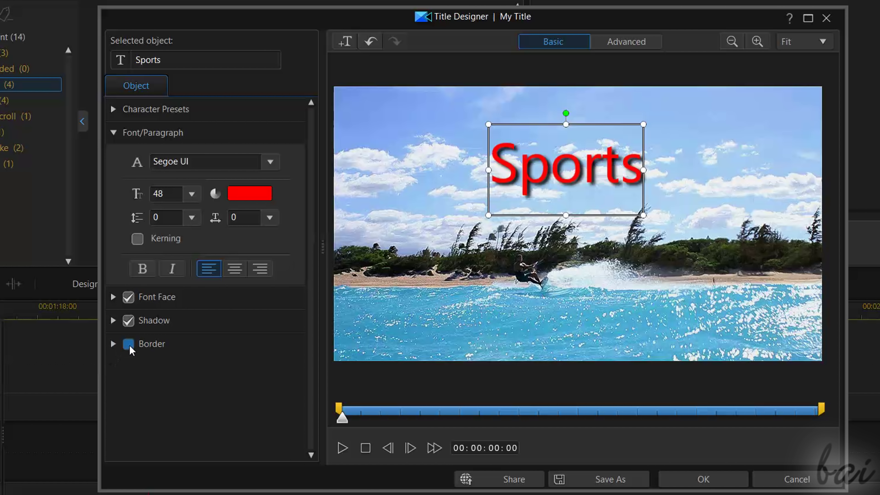
{"action": "left_click", "coordinate": [128, 343]}
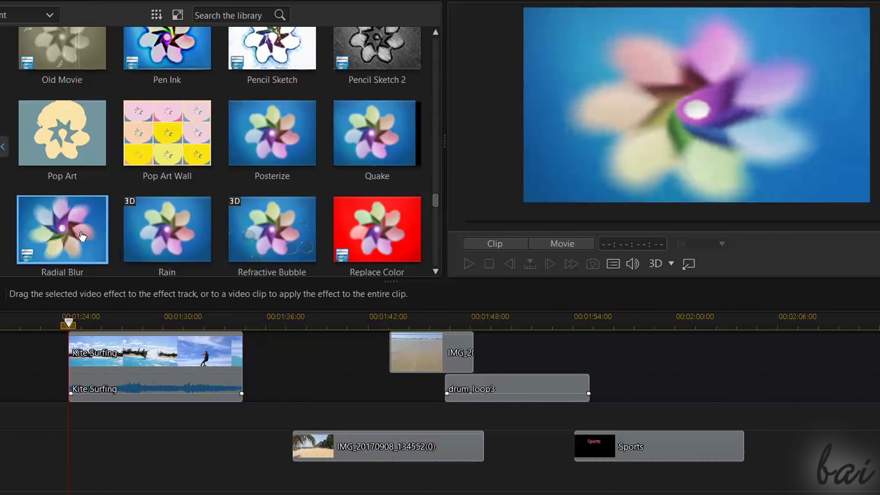
{"action": "mouse_move", "coordinate": [77, 240]}
{"action": "left_mouse_down"}
{"action": "mouse_move", "coordinate": [148, 275]}
{"action": "mouse_move", "coordinate": [169, 354]}
{"action": "left_mouse_up"}
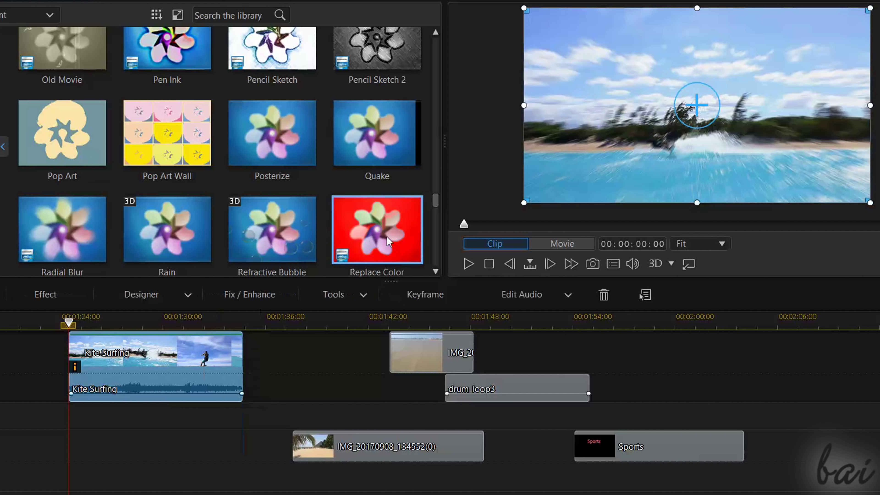
Preview the blurred clip, then apply Bloom to the Kite Surfing clip and play it back
{"action": "left_click", "coordinate": [465, 265]}
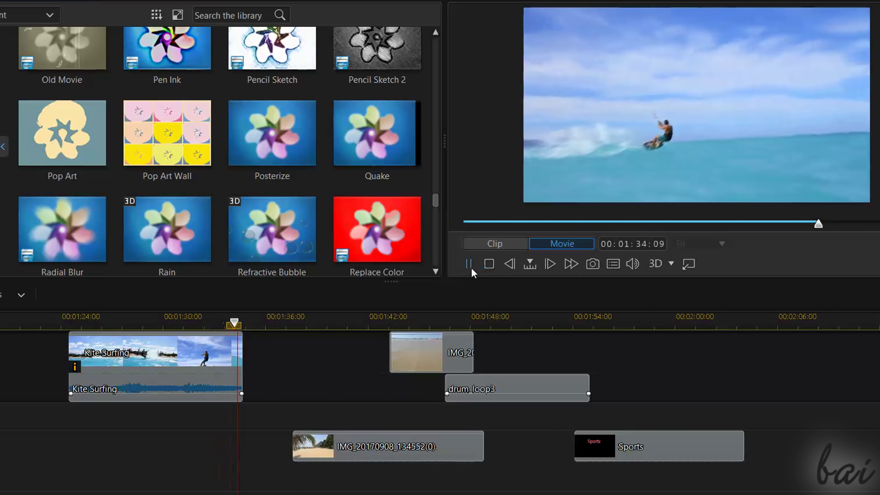
{"action": "left_click", "coordinate": [468, 264]}
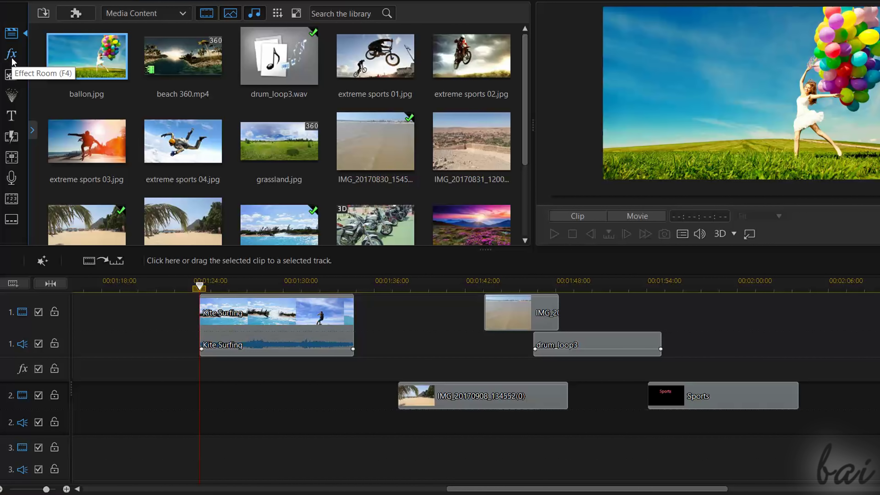
{"action": "left_click", "coordinate": [12, 60]}
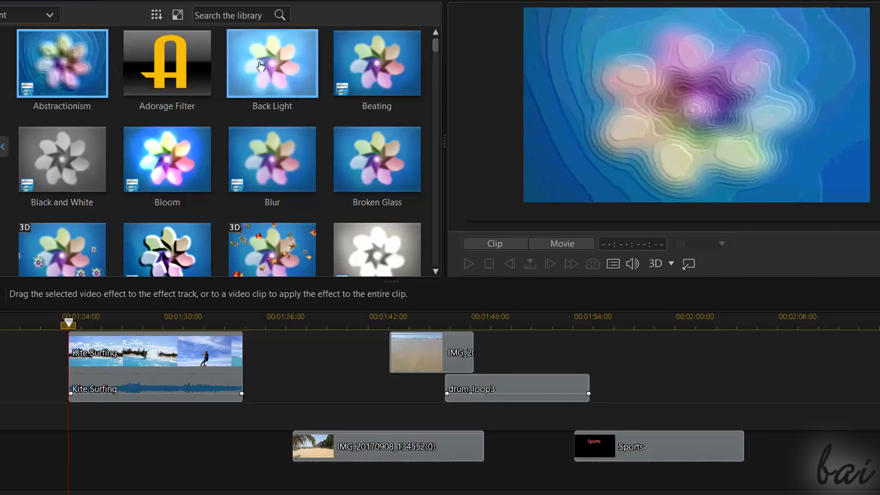
{"action": "left_click", "coordinate": [388, 53]}
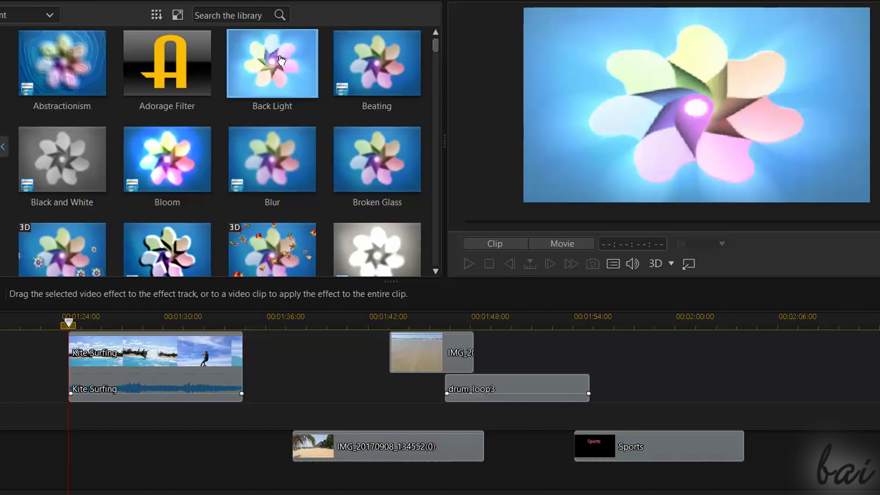
{"action": "left_click", "coordinate": [360, 65]}
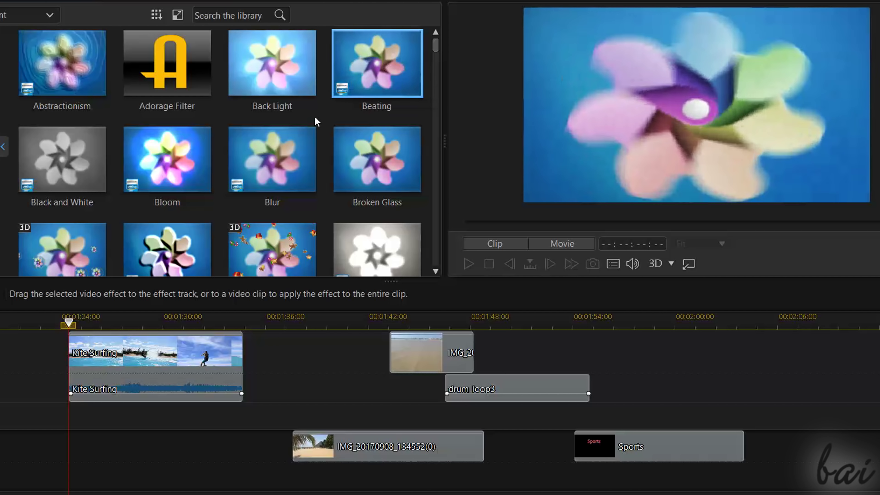
{"action": "left_click_drag", "start_coordinate": [167, 158], "coordinate": [159, 351]}
{"action": "left_click", "coordinate": [468, 264]}
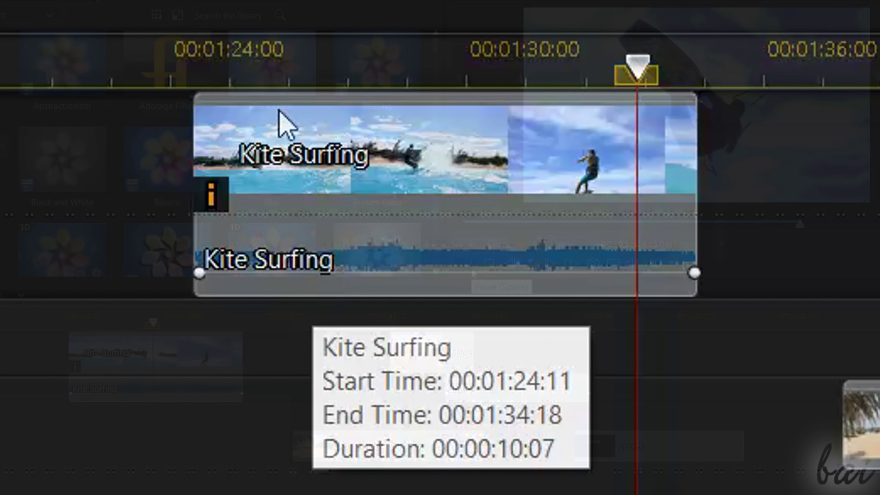
{"action": "mouse_move", "coordinate": [76, 368]}
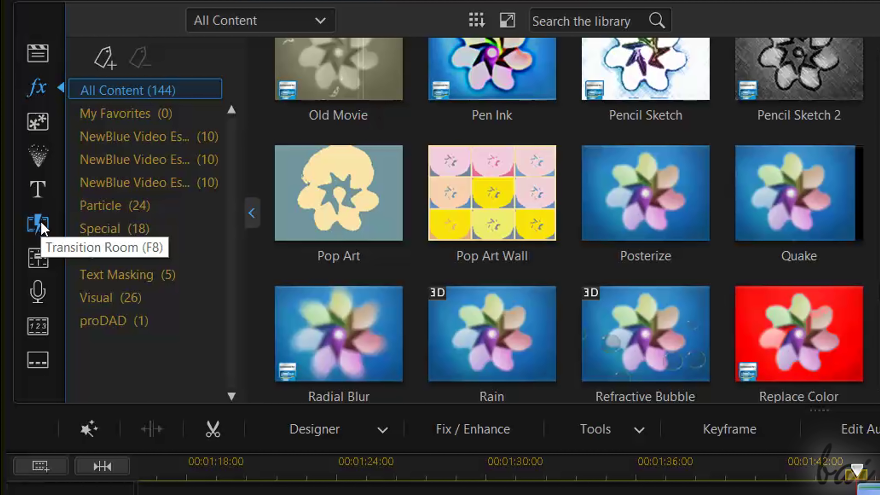
Add a Cross transition at the Kite Surfing clip's start and Full Twist at its end
{"action": "left_click", "coordinate": [40, 228]}
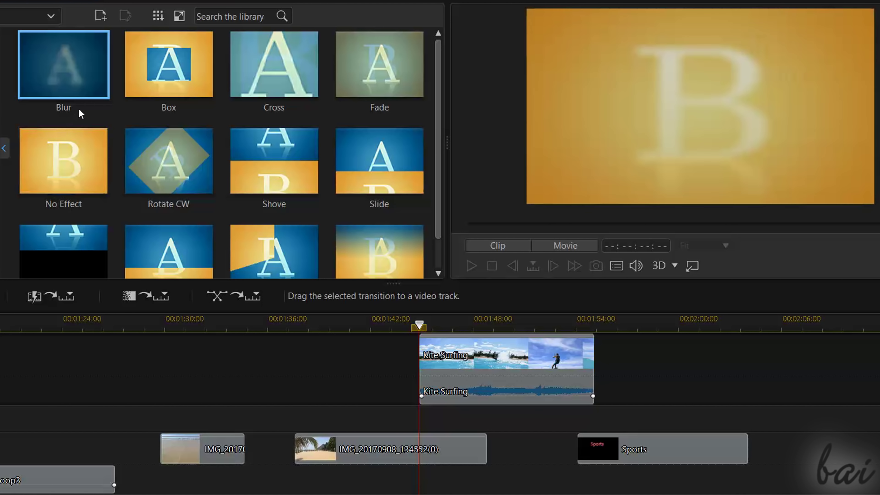
{"action": "left_click", "coordinate": [208, 64]}
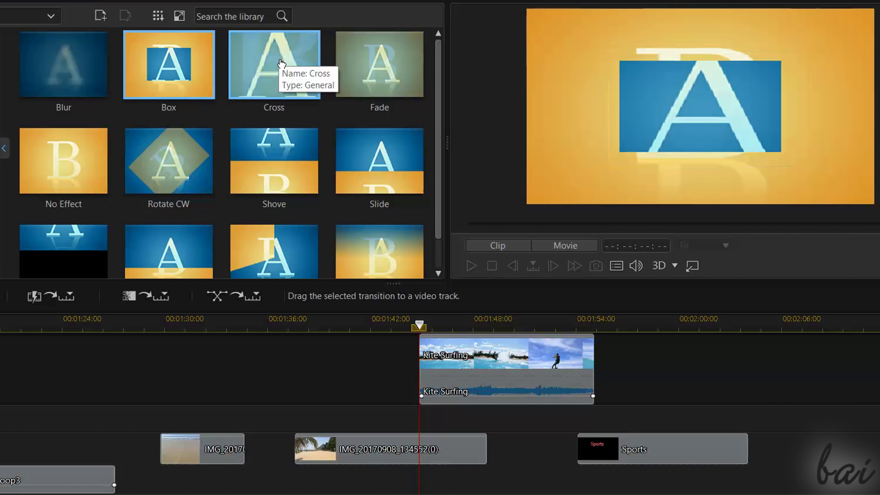
{"action": "left_click", "coordinate": [283, 65]}
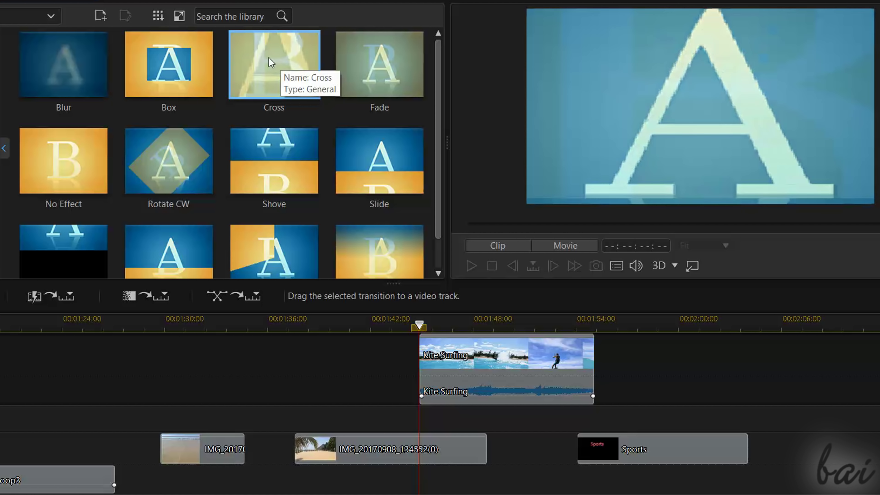
{"action": "left_click_drag", "start_coordinate": [266, 58], "coordinate": [430, 351]}
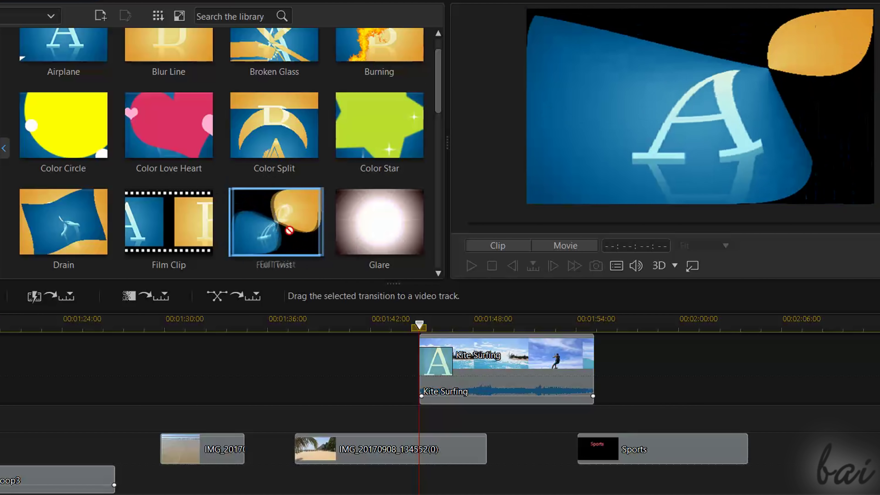
{"action": "left_click_drag", "start_coordinate": [270, 217], "coordinate": [578, 366]}
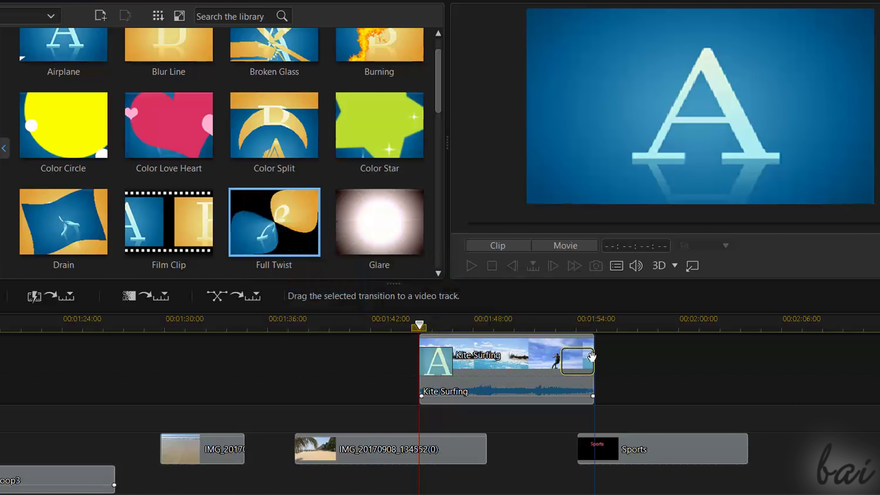
Reposition the IMG_20170908_134552(0) clip and put a Ripple transition between the beach clips
{"action": "left_click", "coordinate": [509, 359]}
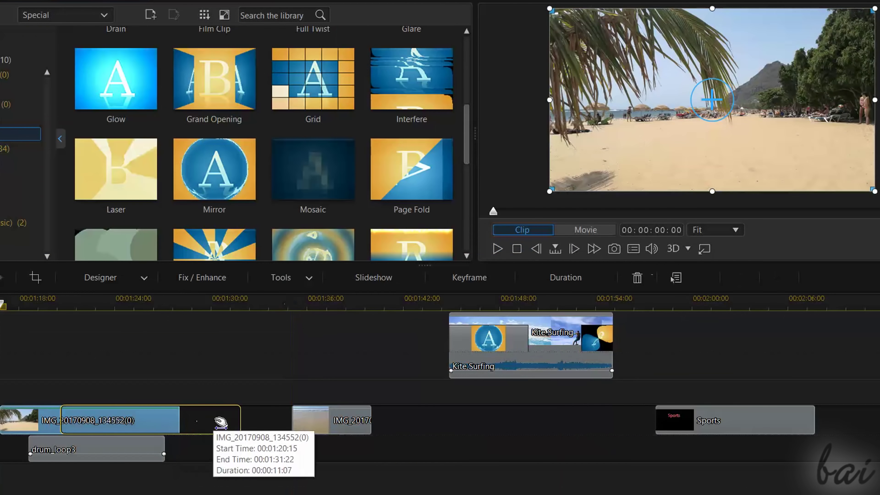
{"action": "left_click_drag", "start_coordinate": [173, 399], "coordinate": [270, 421]}
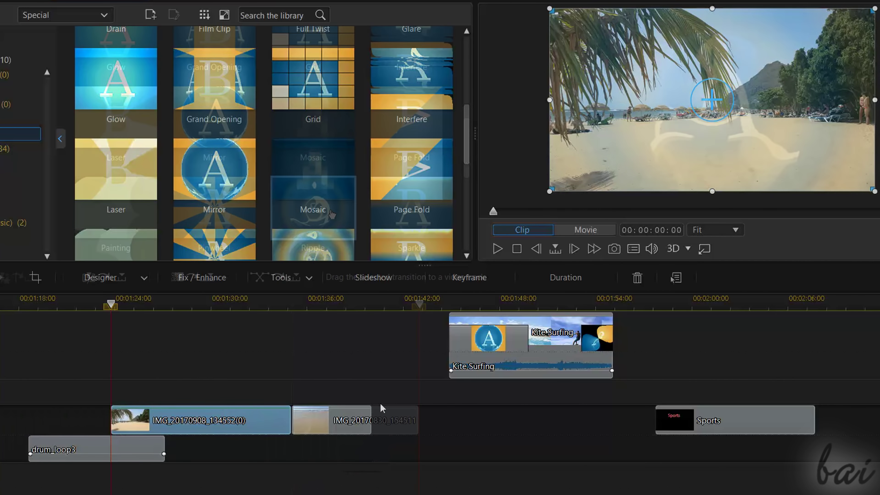
{"action": "left_click_drag", "start_coordinate": [313, 207], "coordinate": [288, 421]}
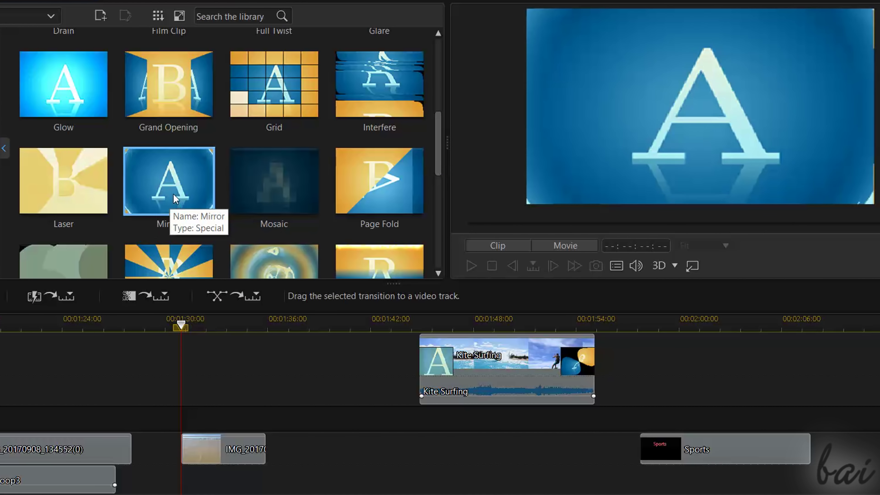
Put a Mirror transition at the Kite Surfing clip's start, lengthen it, and play back
{"action": "left_click_drag", "start_coordinate": [167, 204], "coordinate": [431, 361]}
{"action": "left_click", "coordinate": [472, 266]}
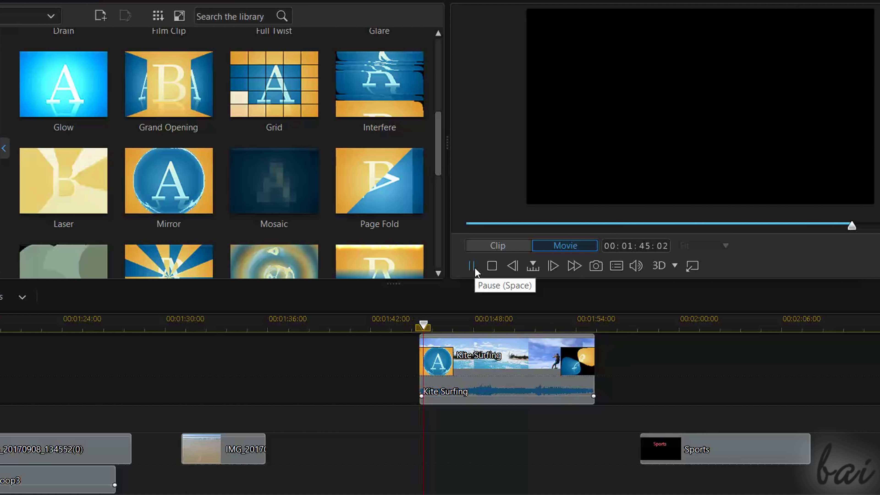
{"action": "left_click", "coordinate": [450, 361]}
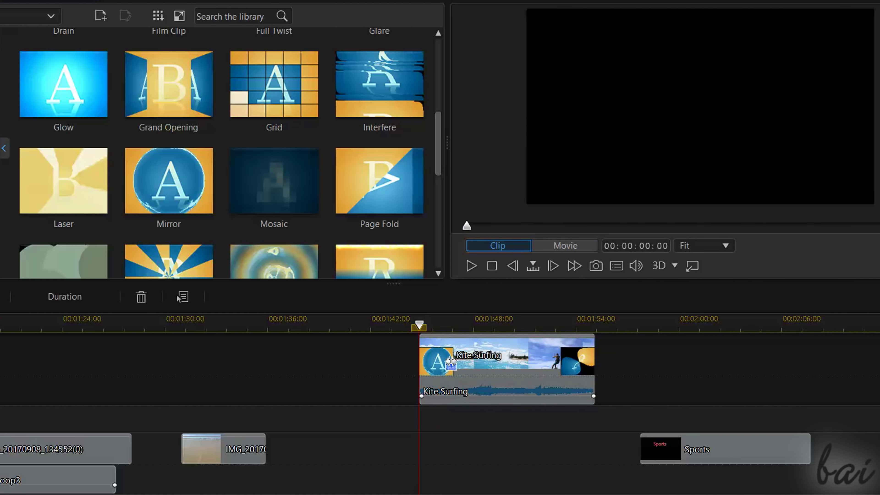
{"action": "left_click_drag", "start_coordinate": [451, 361], "coordinate": [504, 362]}
{"action": "key", "text": "space"}
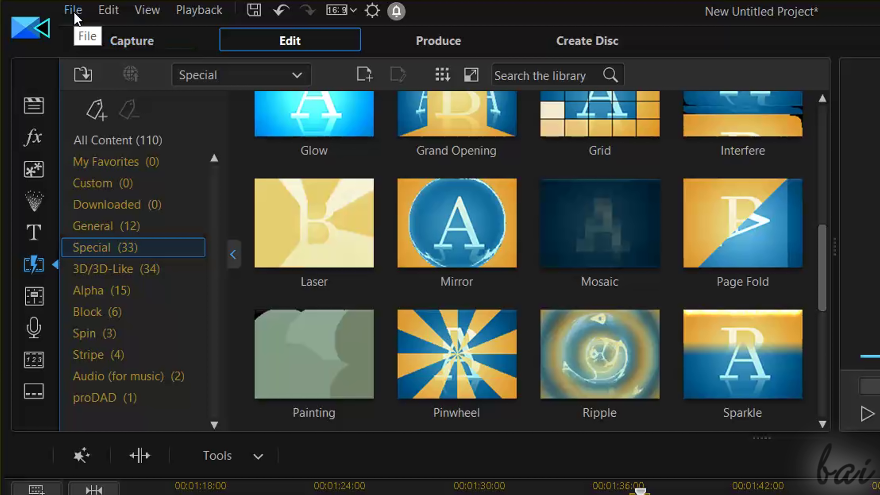
Save the project as 'MyProject' in Documents using Save Project As
{"action": "left_click", "coordinate": [73, 10]}
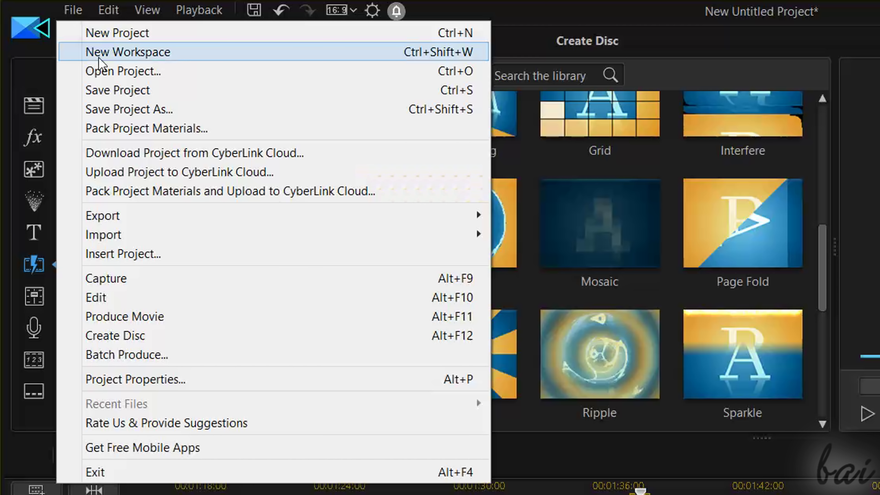
{"action": "left_click", "coordinate": [123, 110]}
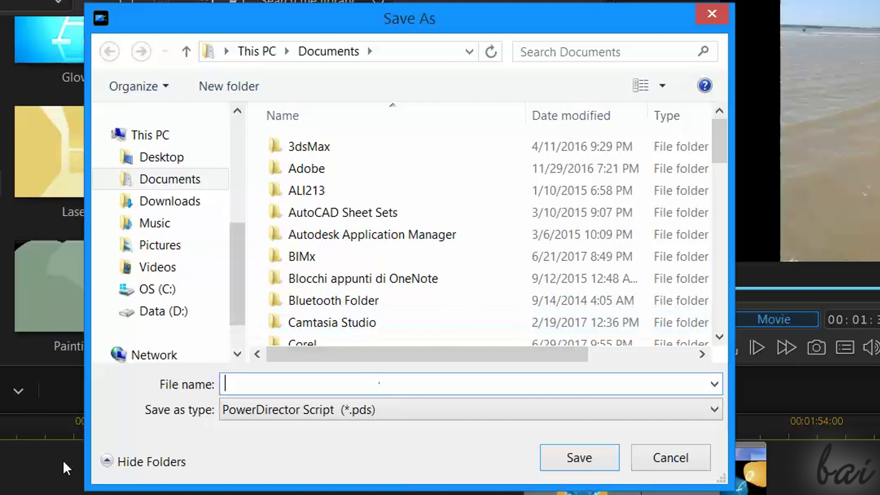
{"action": "type", "text": "MyProje"}
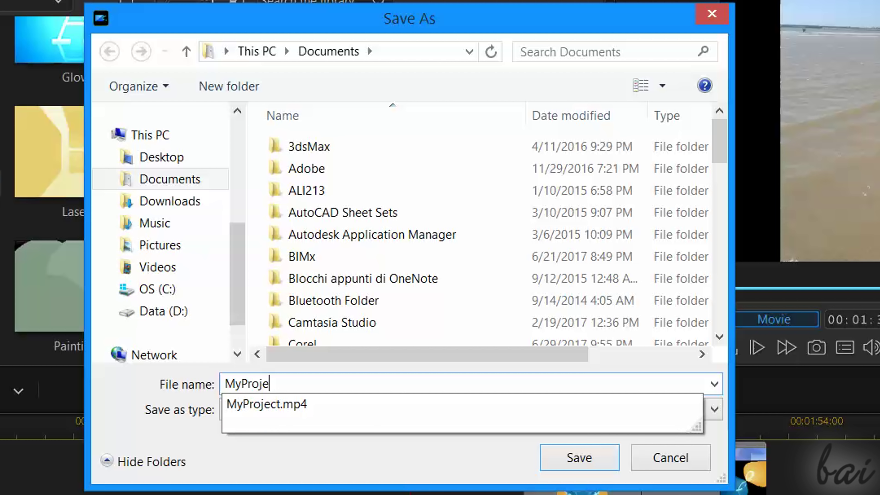
{"action": "type", "text": "ct"}
{"action": "key", "text": "Down"}
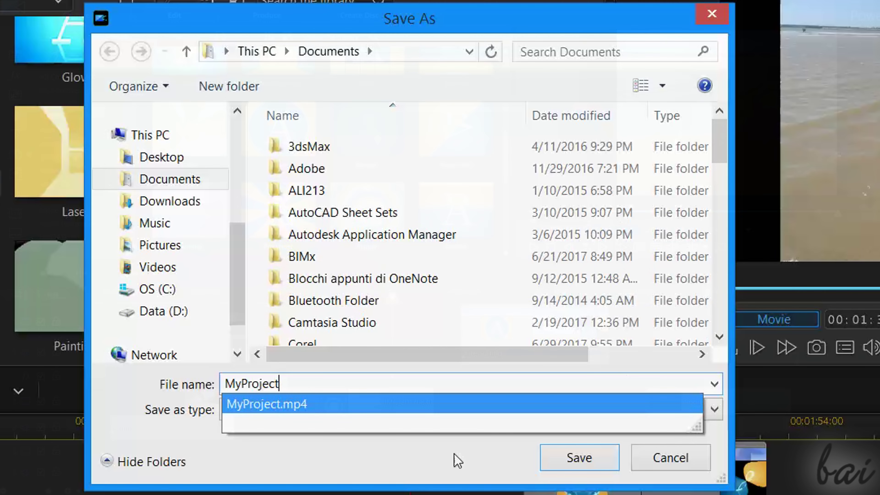
{"action": "key", "text": "Return"}
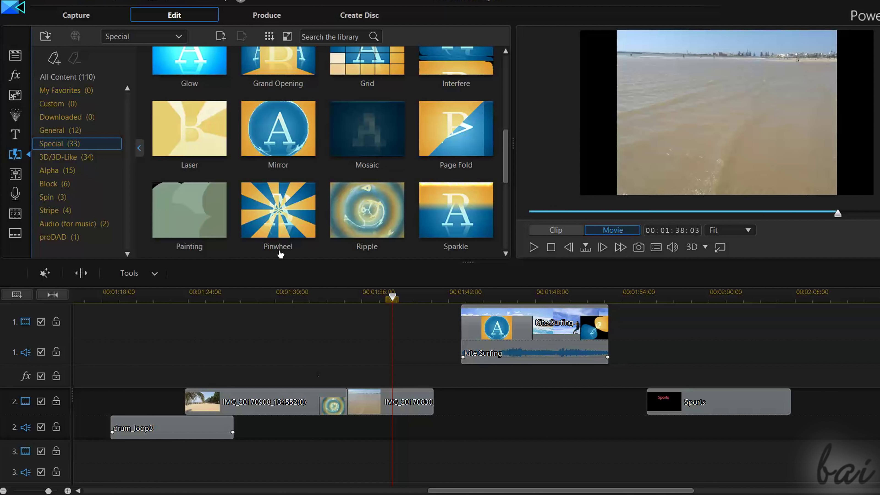
Browse the Produce page's 3D, device, and online sharing output formats
{"action": "left_click", "coordinate": [289, 22]}
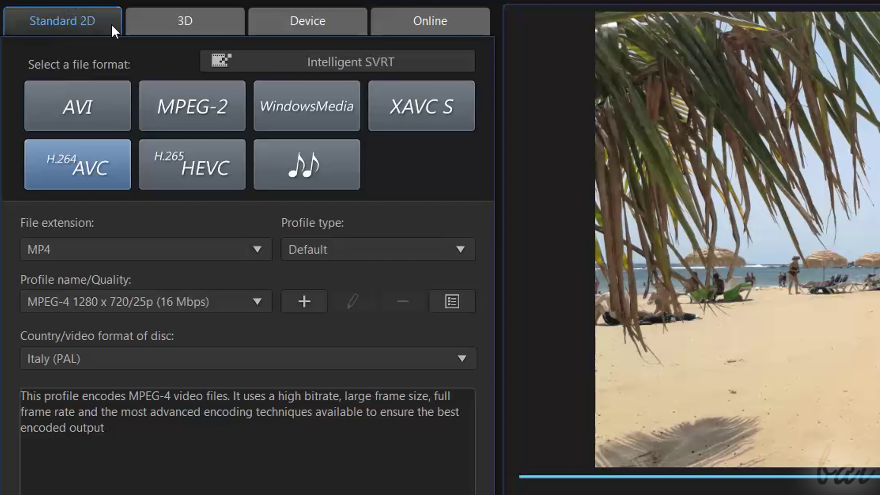
{"action": "left_click", "coordinate": [187, 26]}
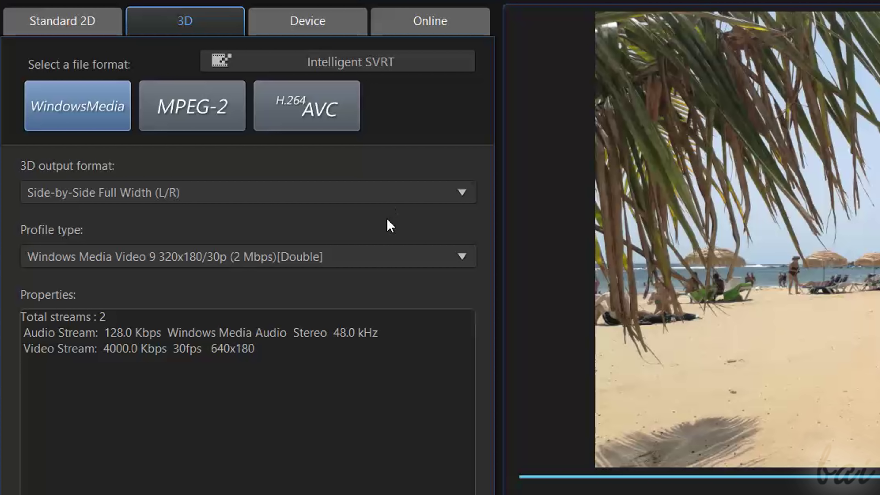
{"action": "left_click", "coordinate": [343, 22]}
{"action": "left_click", "coordinate": [232, 100]}
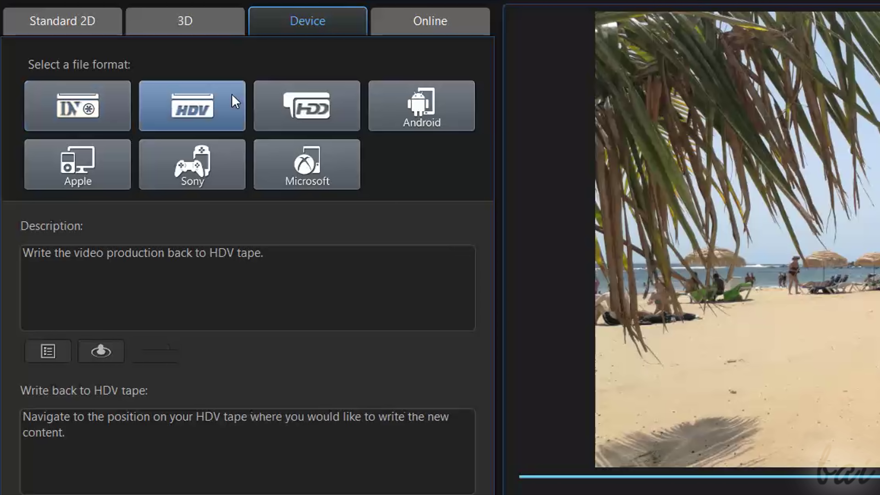
{"action": "left_click", "coordinate": [420, 111]}
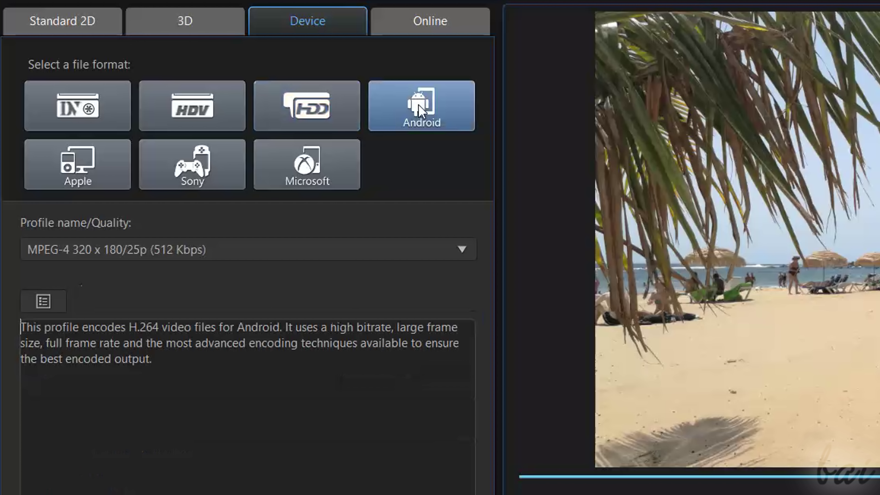
{"action": "left_click", "coordinate": [310, 158]}
{"action": "left_click", "coordinate": [428, 21]}
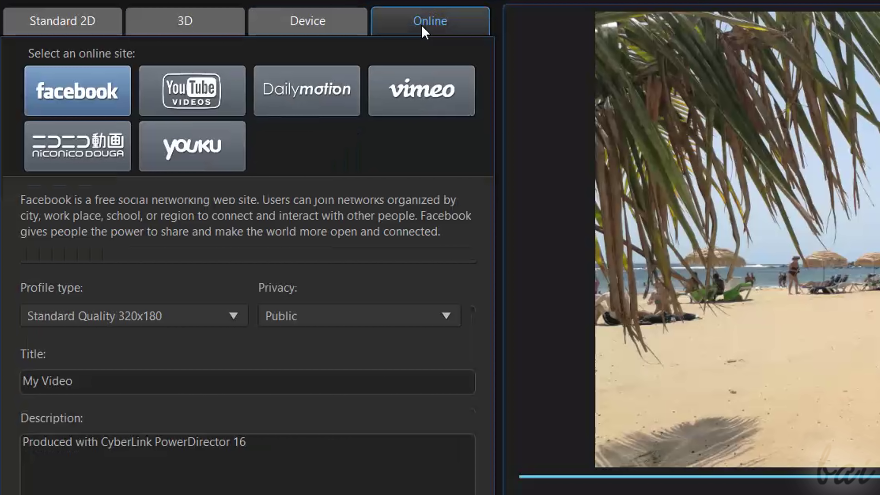
{"action": "left_click", "coordinate": [191, 93]}
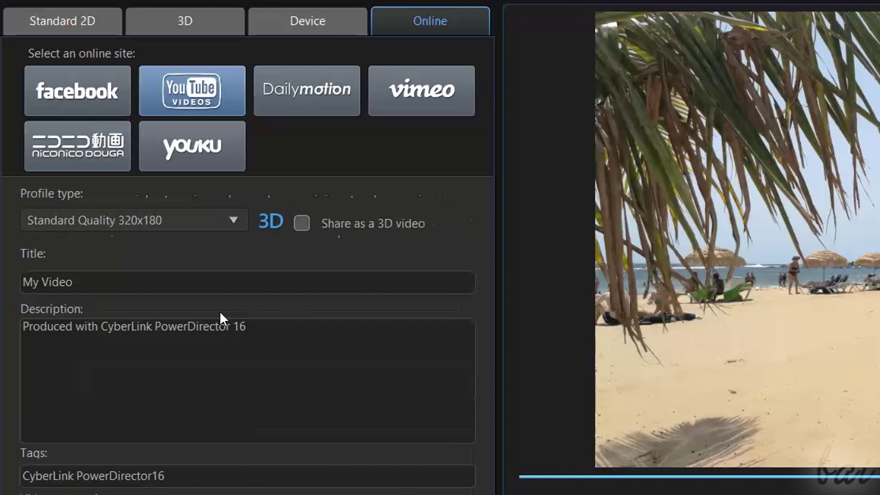
{"action": "left_click", "coordinate": [214, 225]}
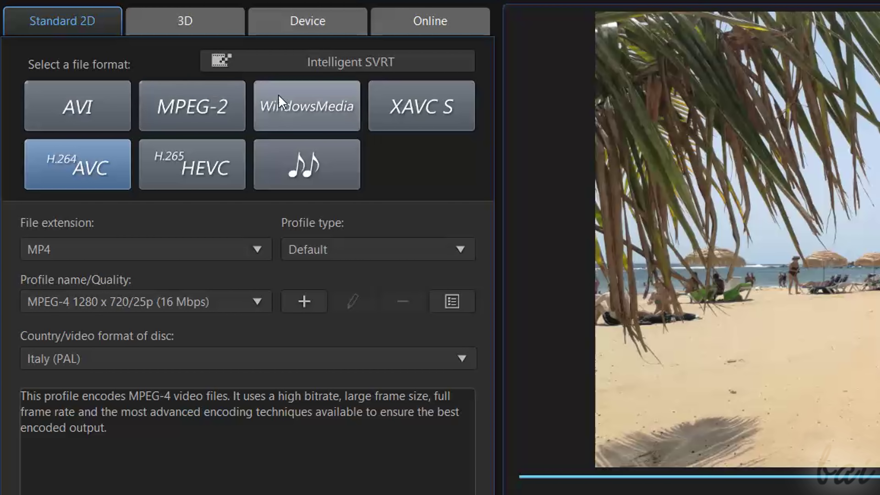
{"action": "left_click", "coordinate": [279, 101]}
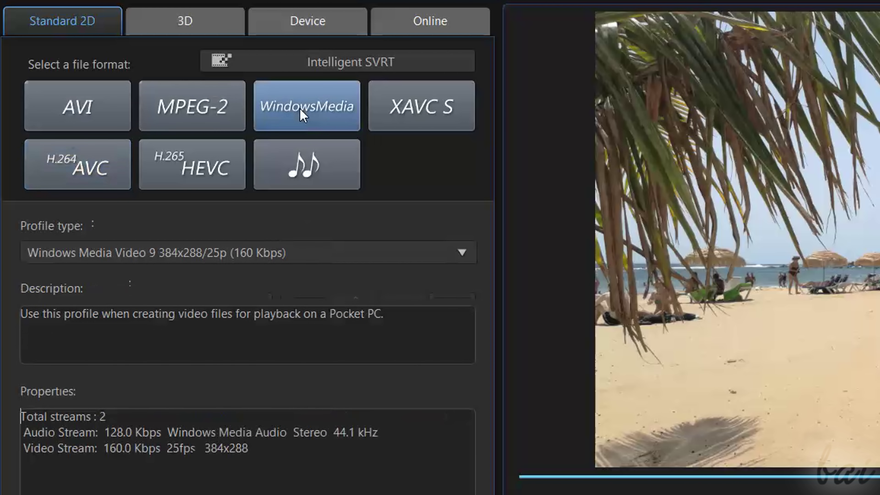
Choose the H.264 MP4 4K 4096x2160 profile, output to the Desktop, and start rendering
{"action": "left_click", "coordinate": [257, 301]}
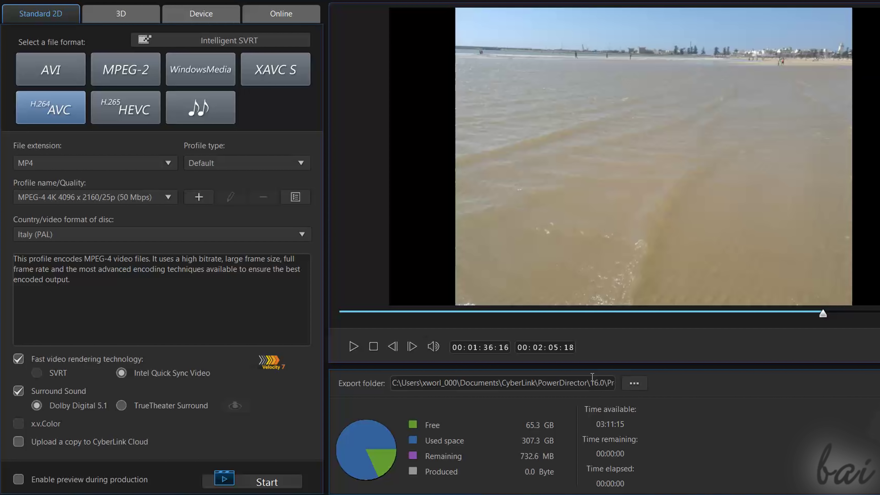
{"action": "left_click", "coordinate": [642, 383]}
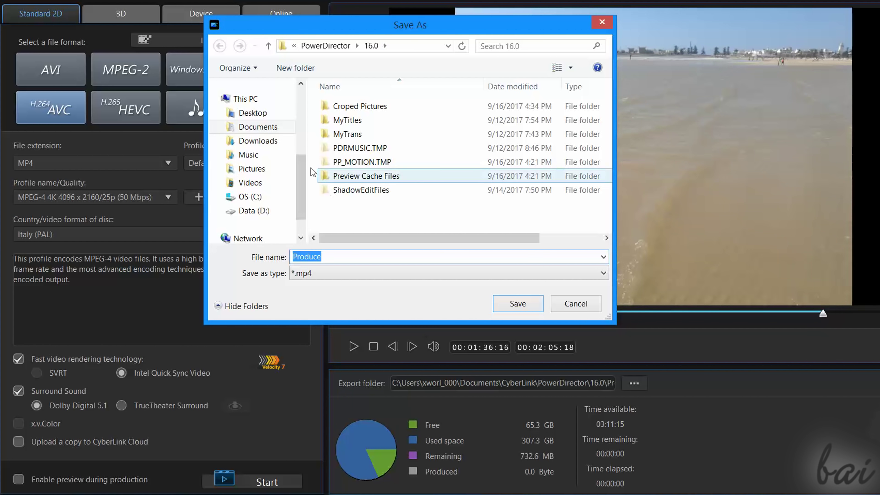
{"action": "left_click", "coordinate": [252, 113]}
{"action": "key", "text": "Return"}
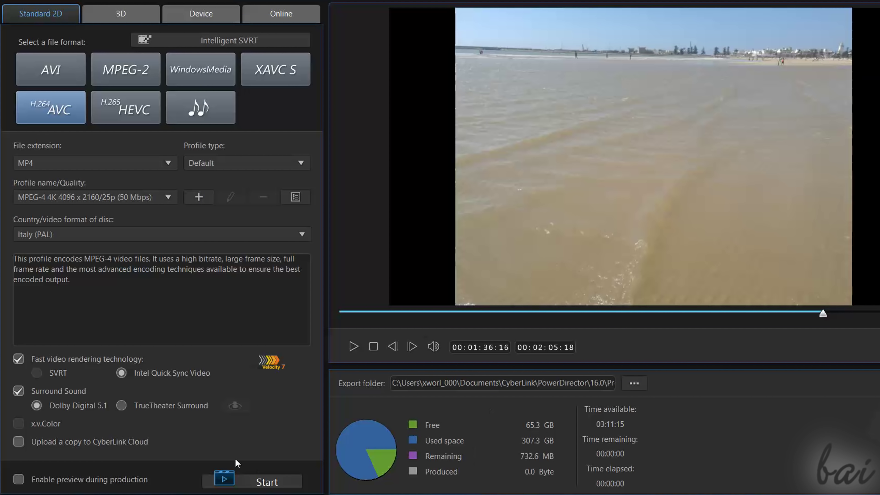
{"action": "left_click", "coordinate": [247, 485]}
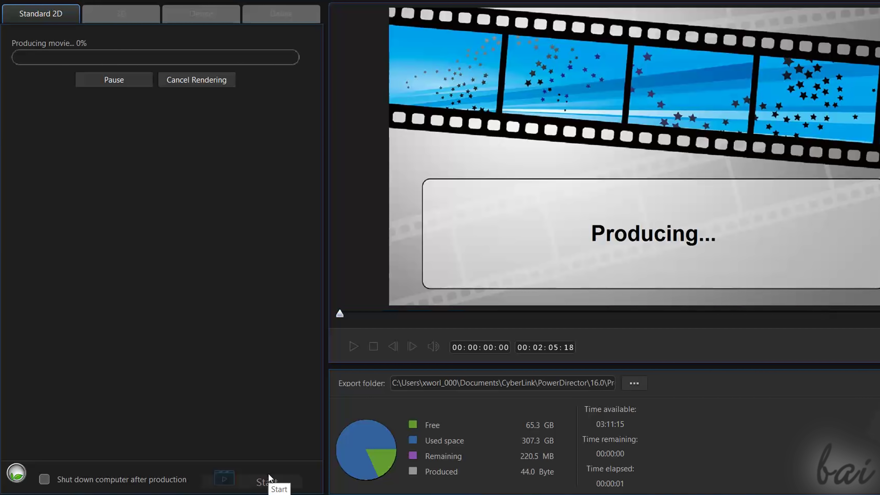